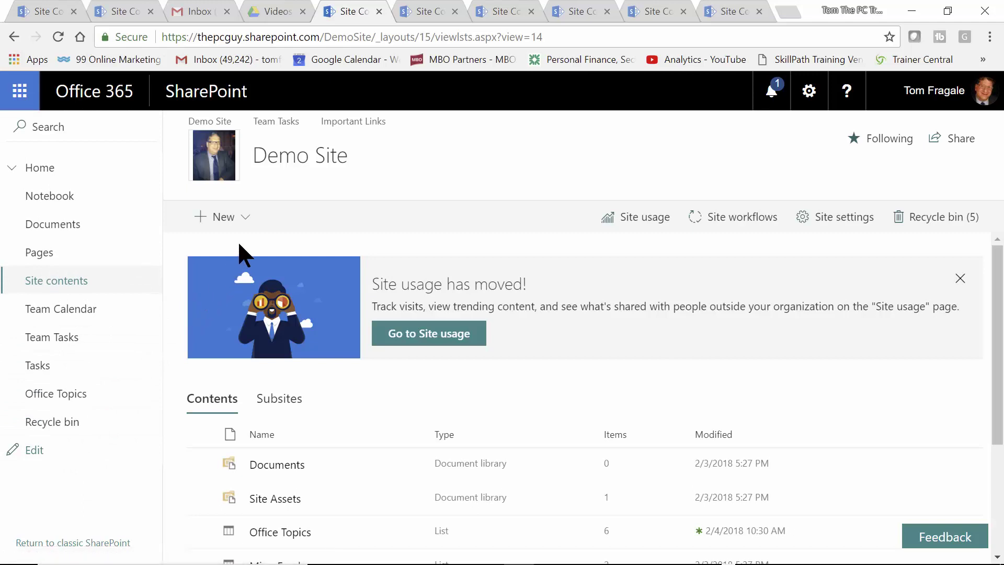
Add a Survey app named "Conference Review" to the Demo Site.
click(236, 218)
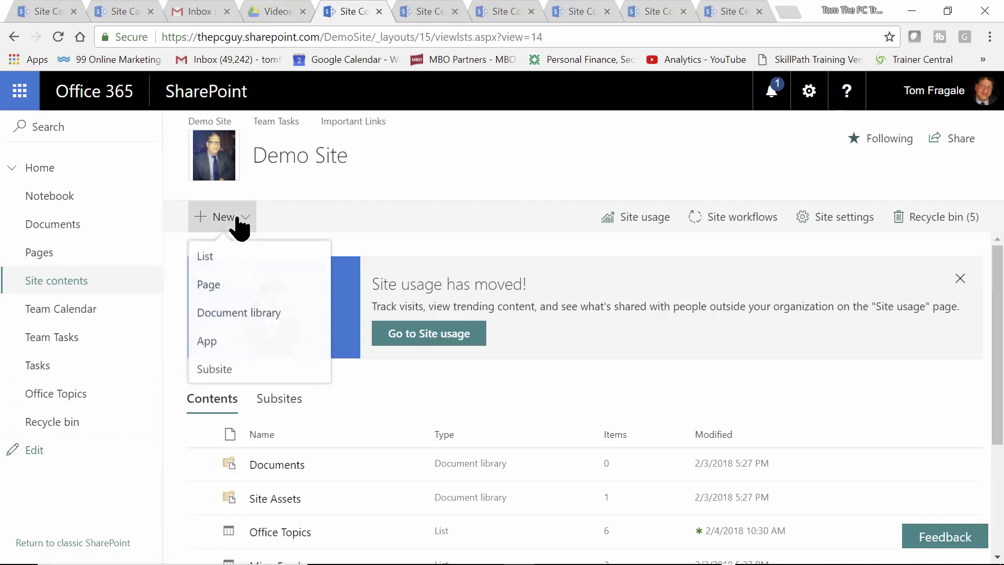
click(207, 342)
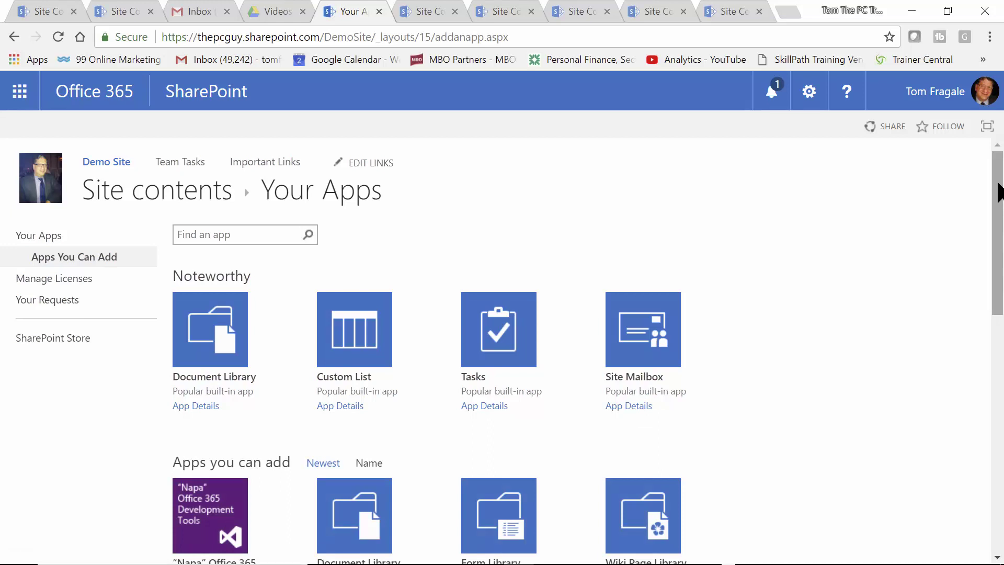
drag(998, 192, 1002, 456)
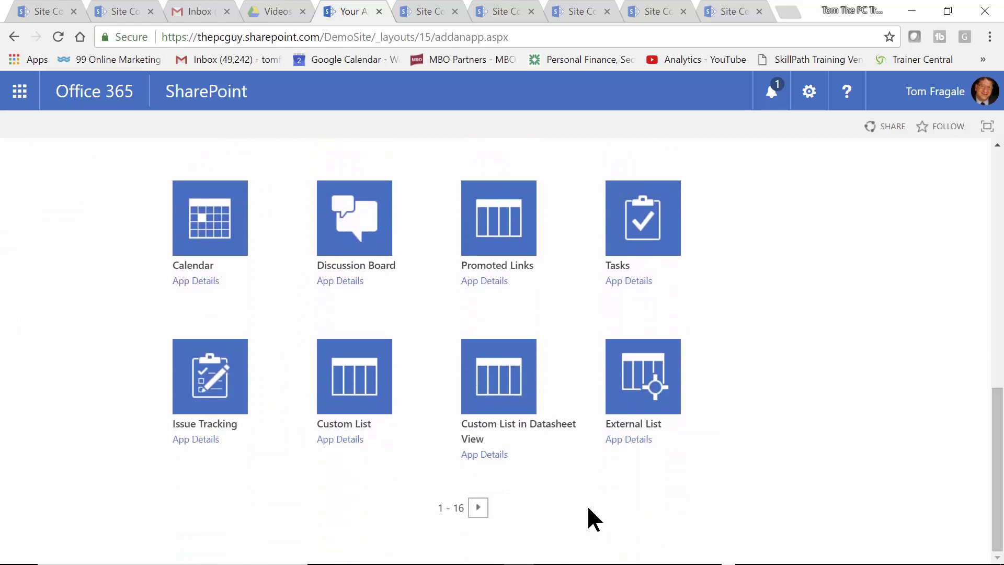
click(478, 507)
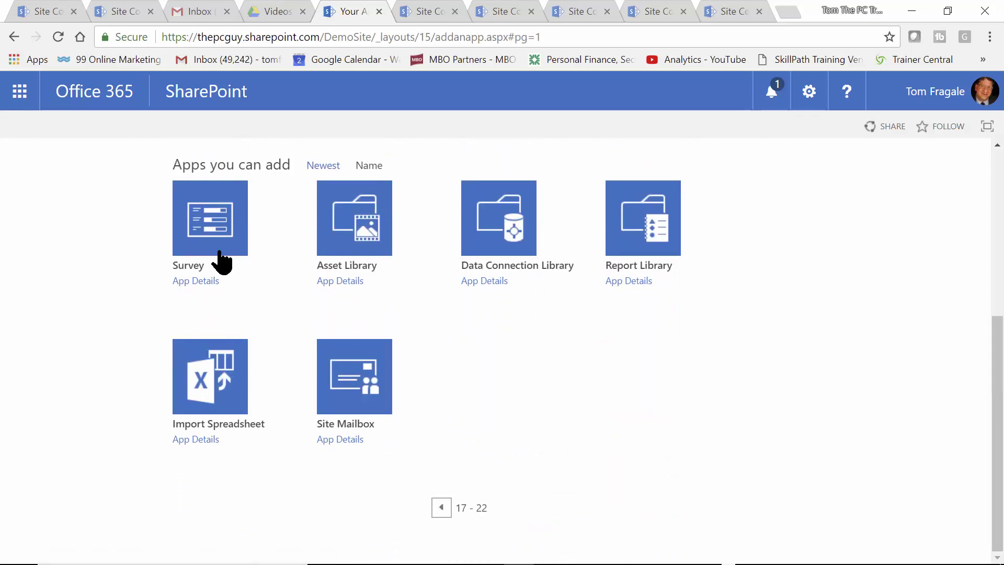
click(188, 216)
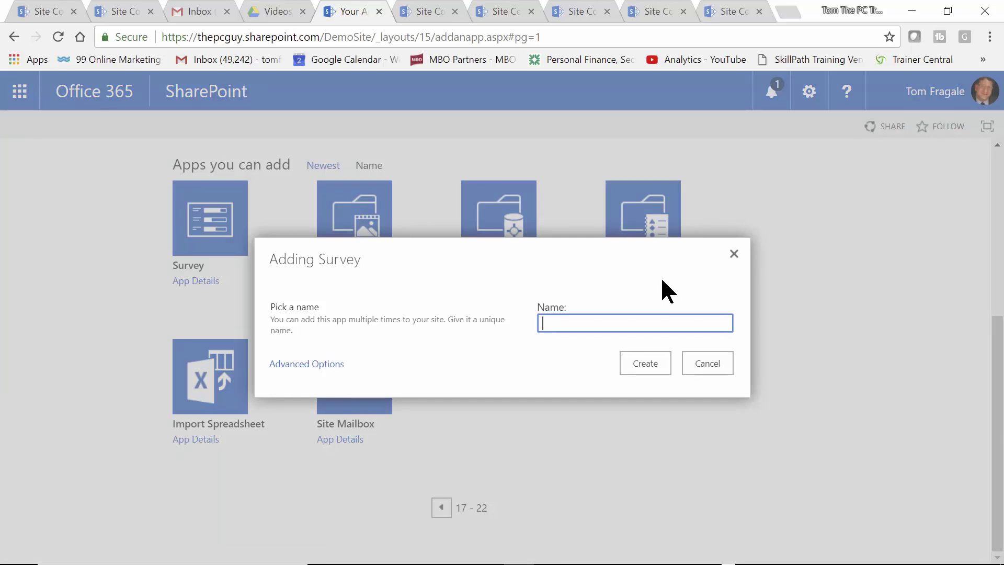
text(Conference Review)
click(640, 369)
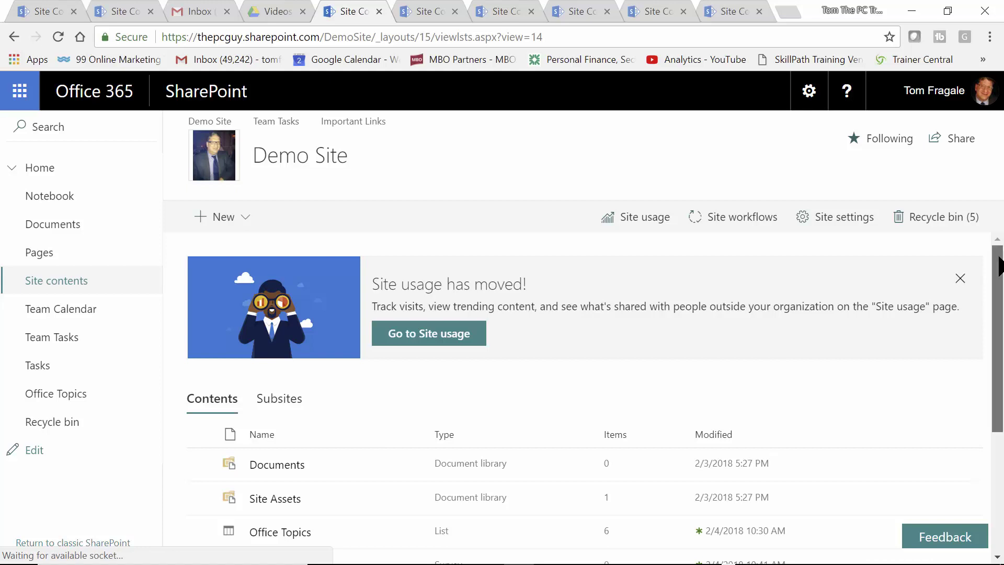
Open the Conference Review survey and add a question reading "Did you stay for the full meeting?".
drag(999, 267, 982, 444)
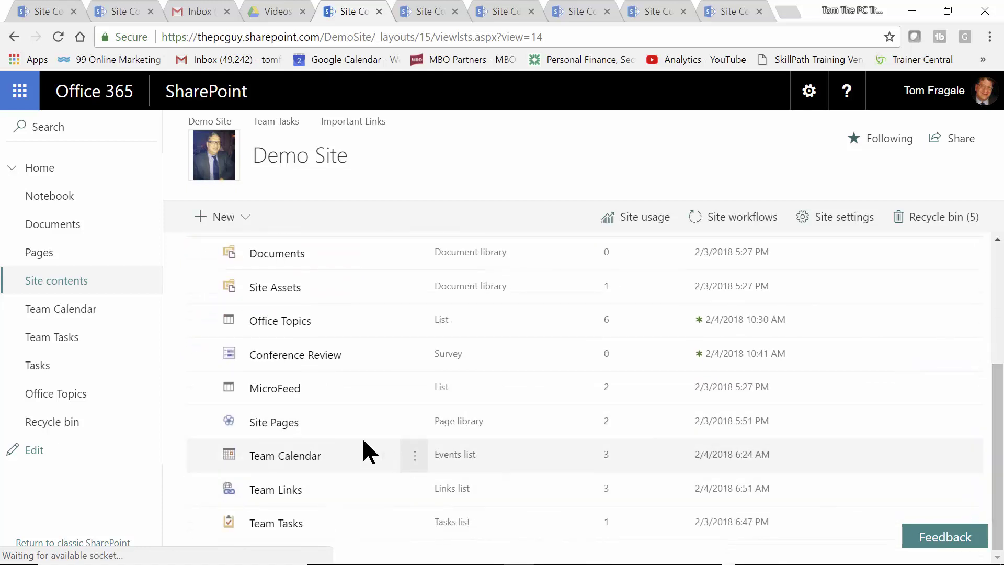
click(282, 357)
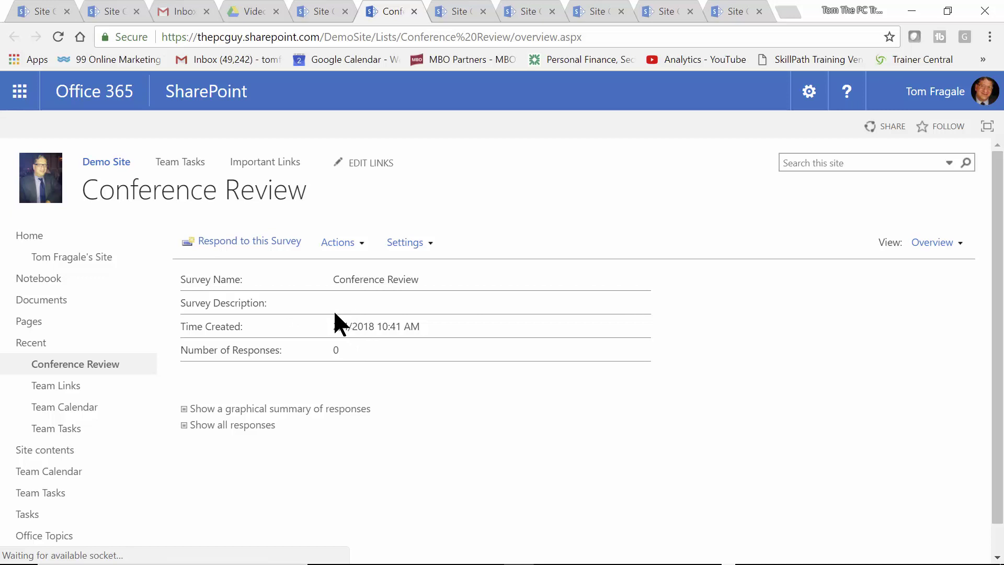
click(432, 240)
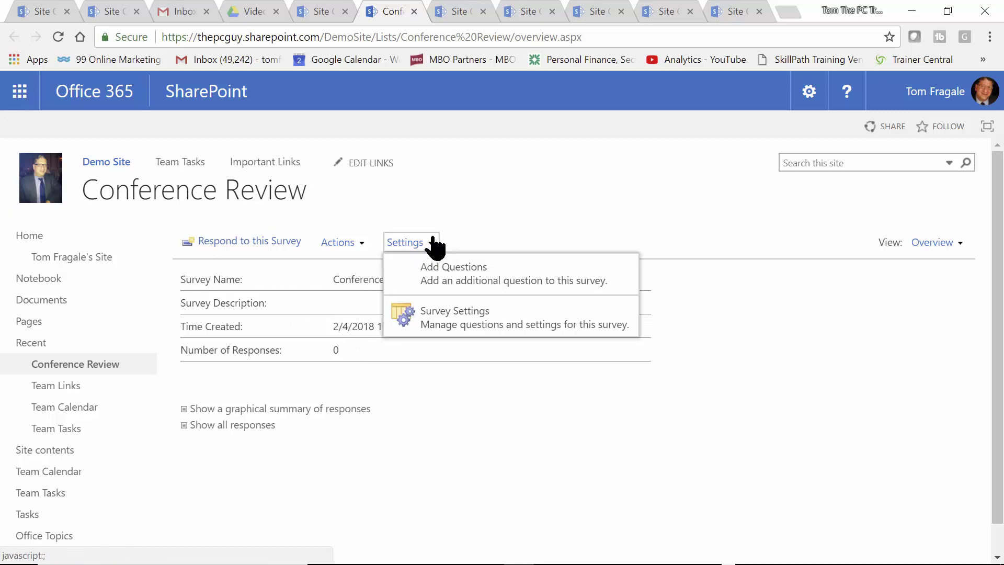
click(542, 288)
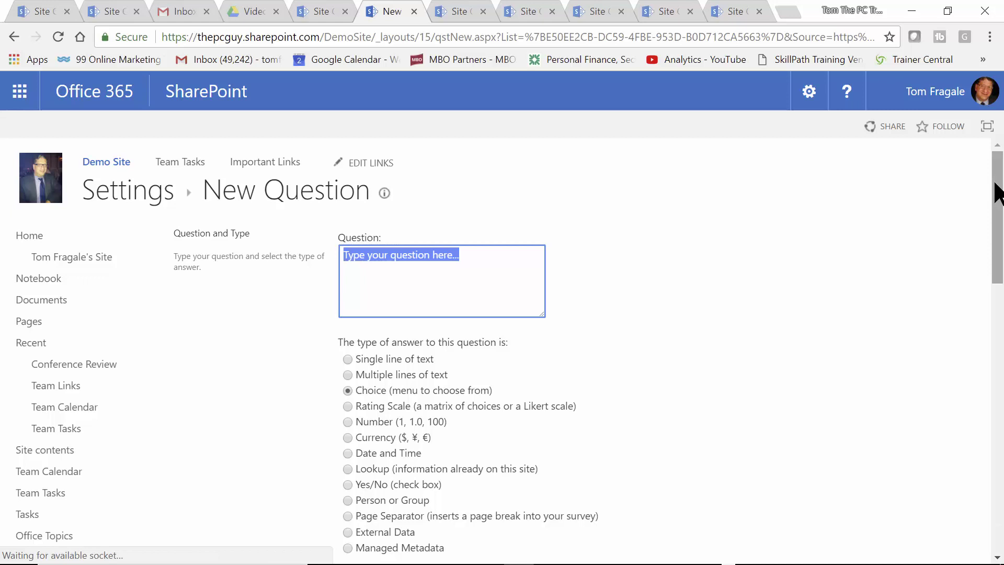
text(Did)
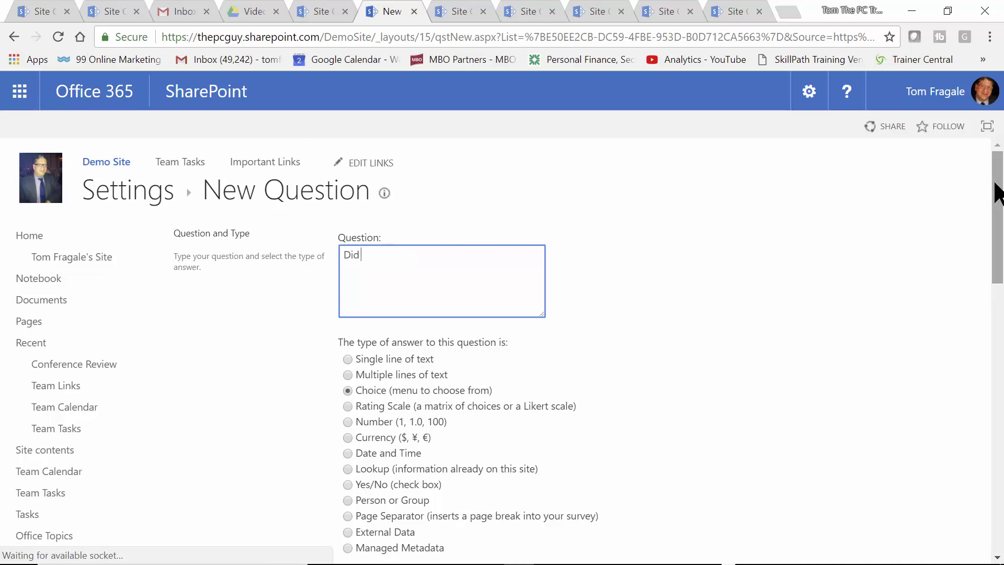
text( you stay for the full M)
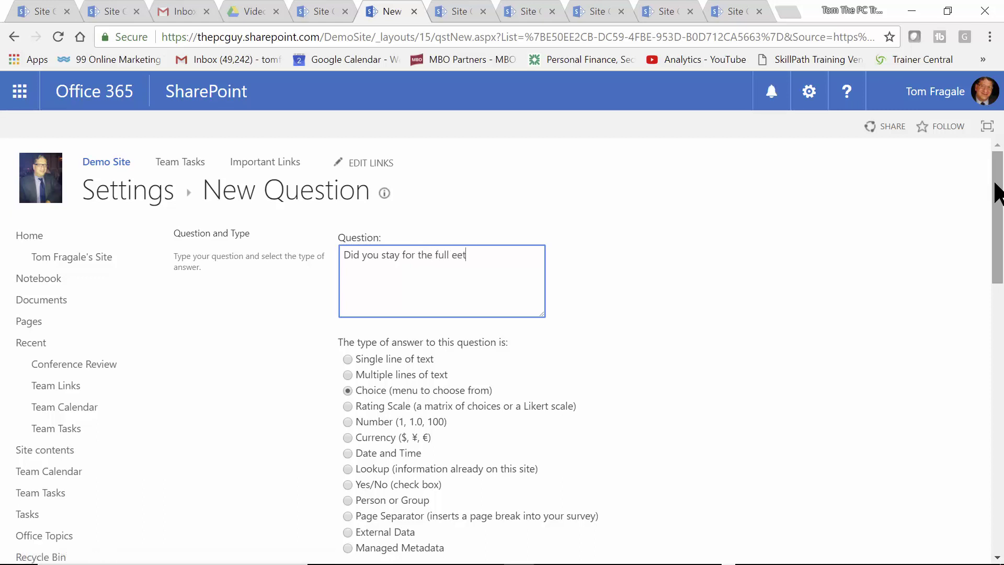
key(BackSpace)
text(meeting?)
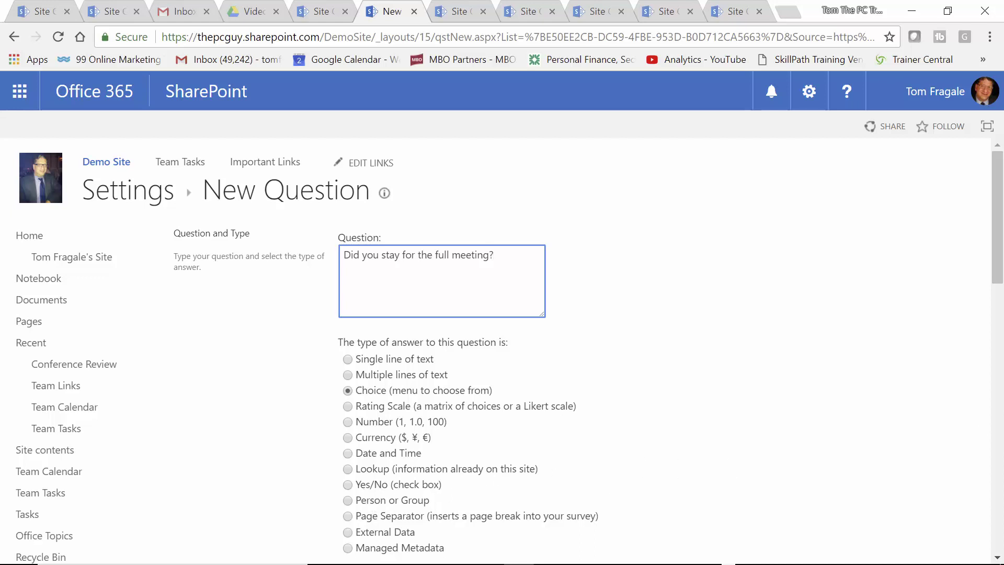
Set the meeting question's answer type to Yes/No (check box), keep the default value Yes, and continue to a new question.
scroll(845, 341, down, 2)
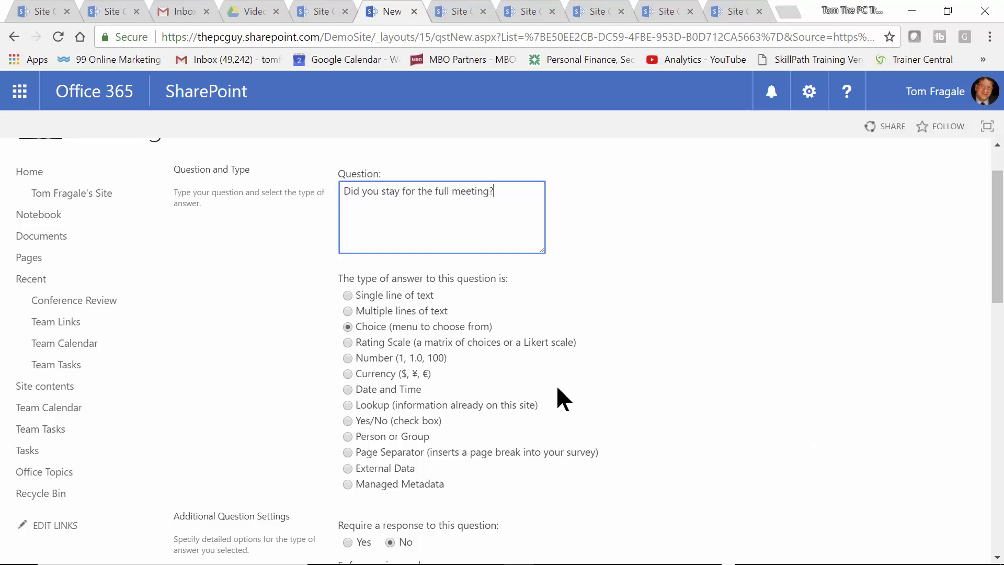
click(347, 421)
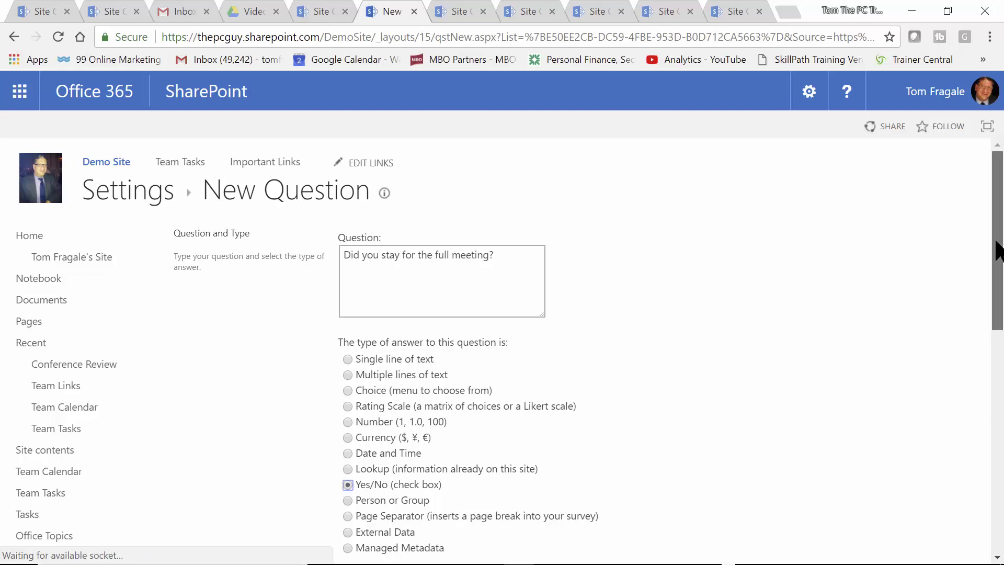
scroll(998, 252, down, 3)
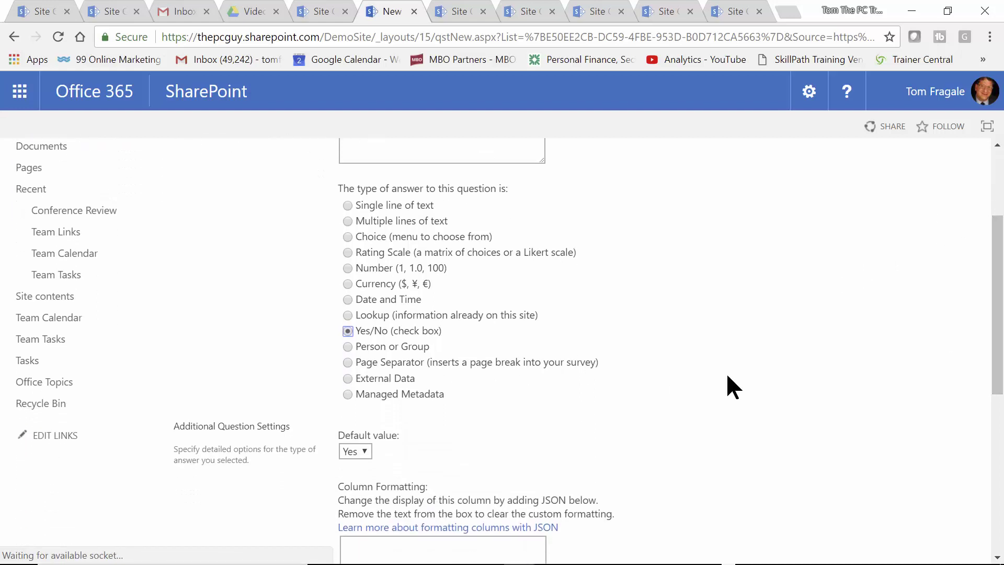
scroll(998, 312, down, 1)
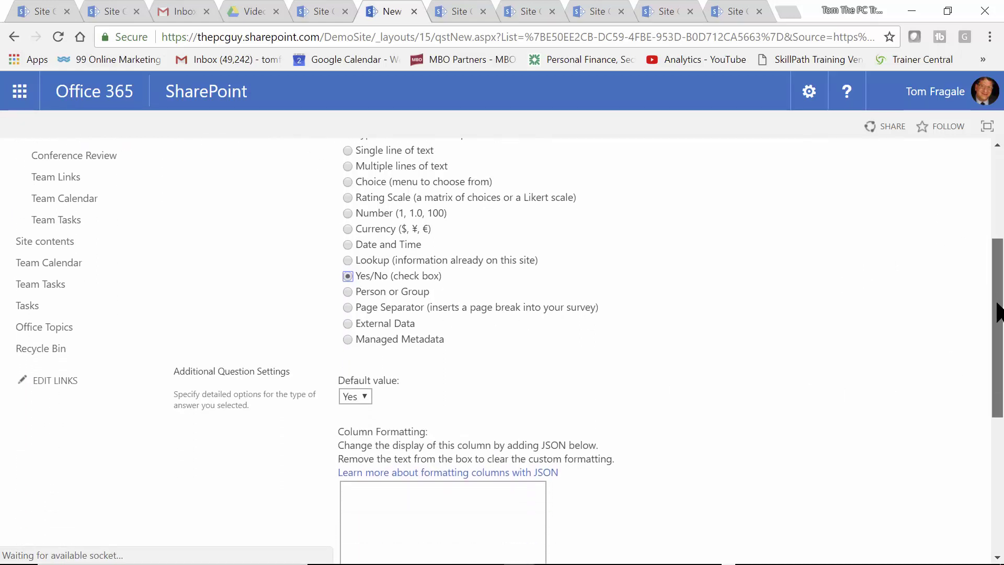
drag(998, 312, 998, 428)
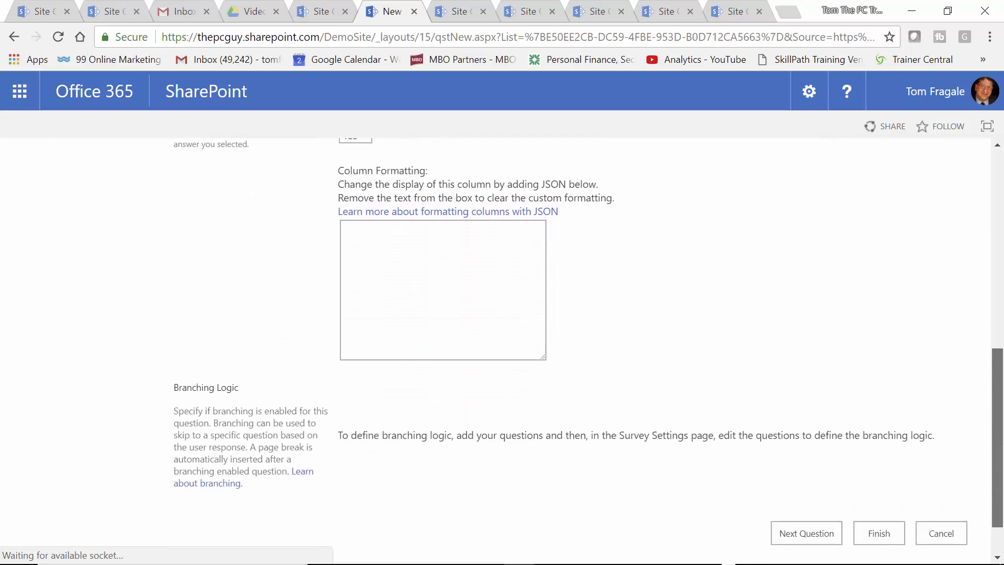
scroll(372, 308, up, 3)
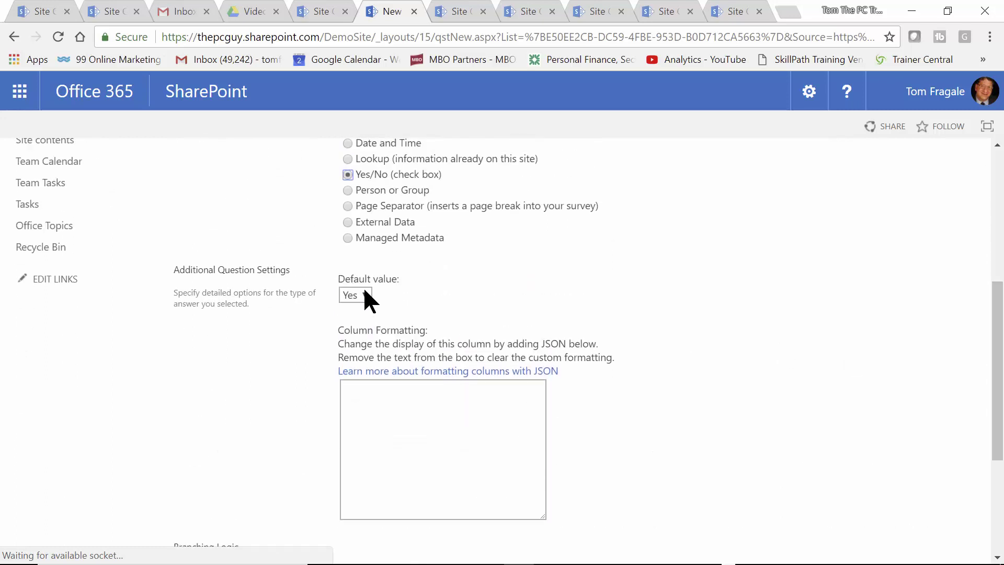
click(361, 295)
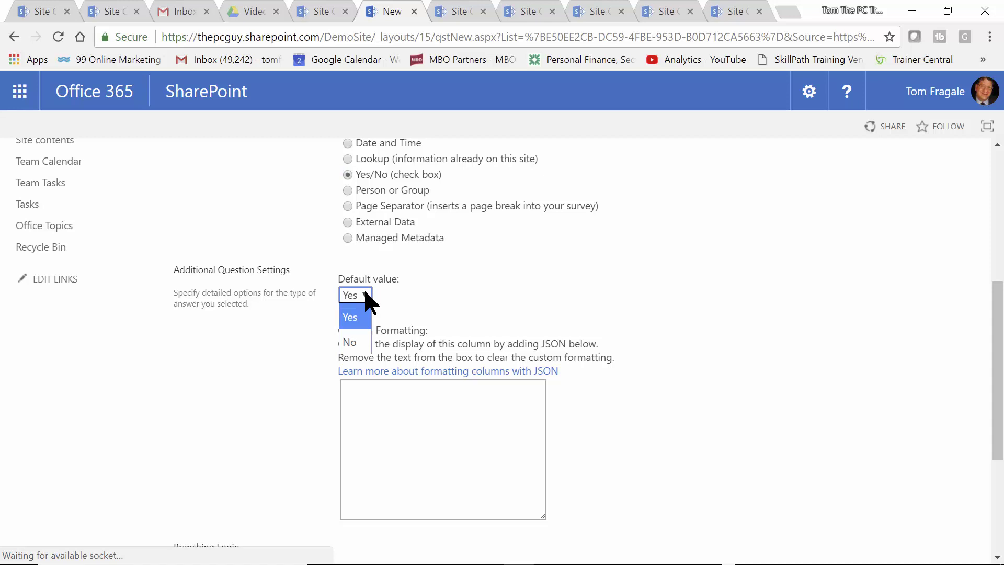
click(365, 294)
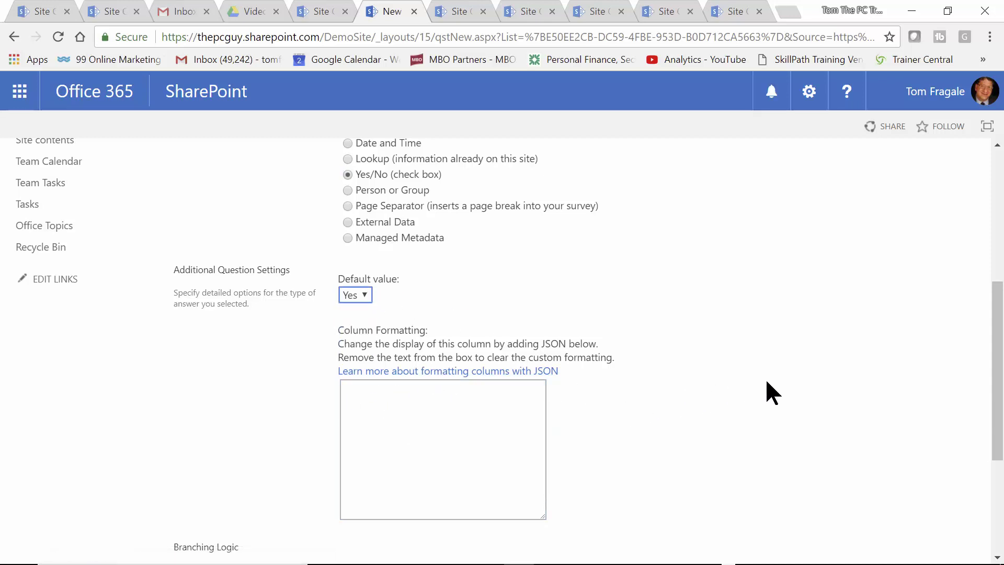
drag(996, 346, 993, 413)
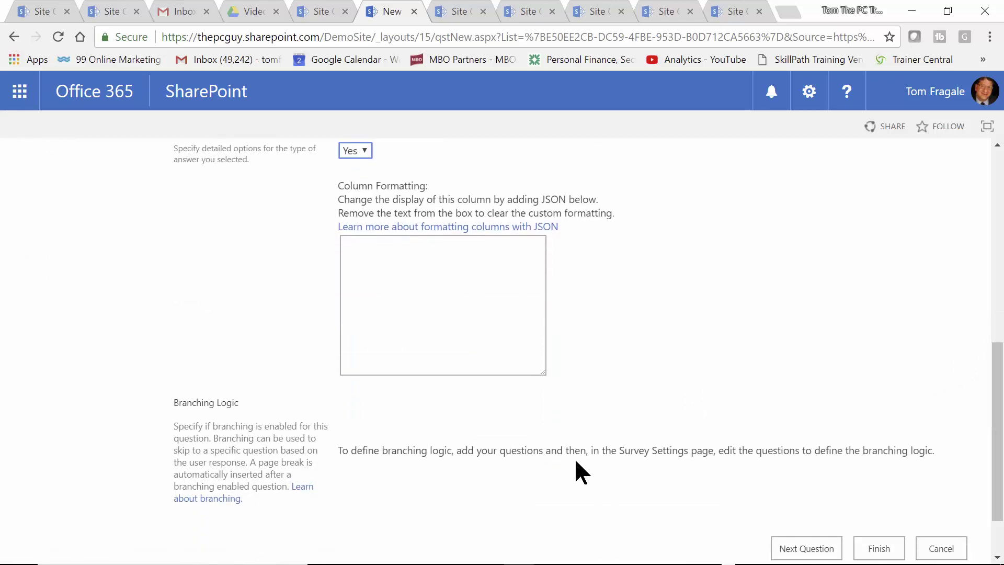
click(805, 548)
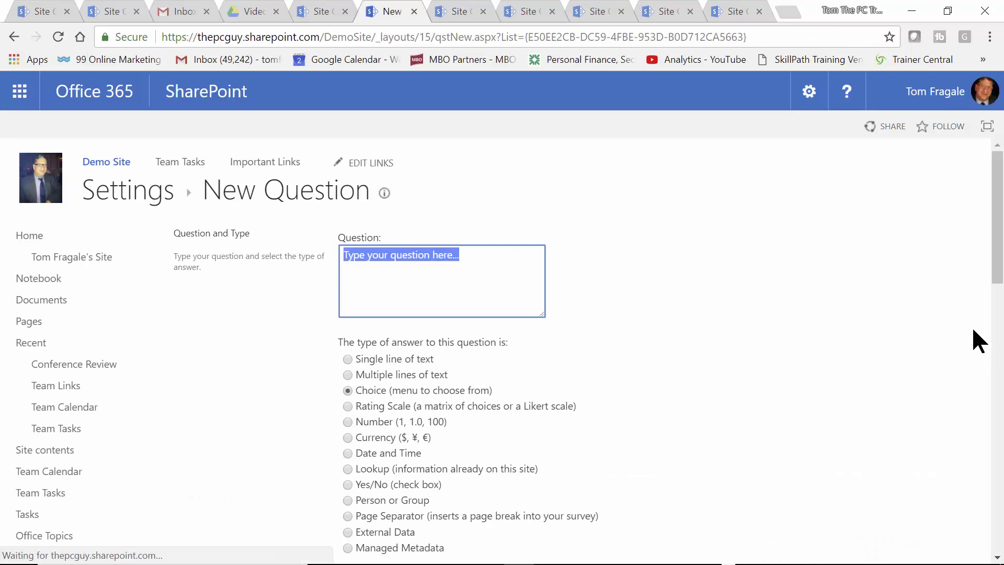
Enter the question "What was the last topic that you saw?" and set its answer type to Lookup (information already on this site).
text(What was the )
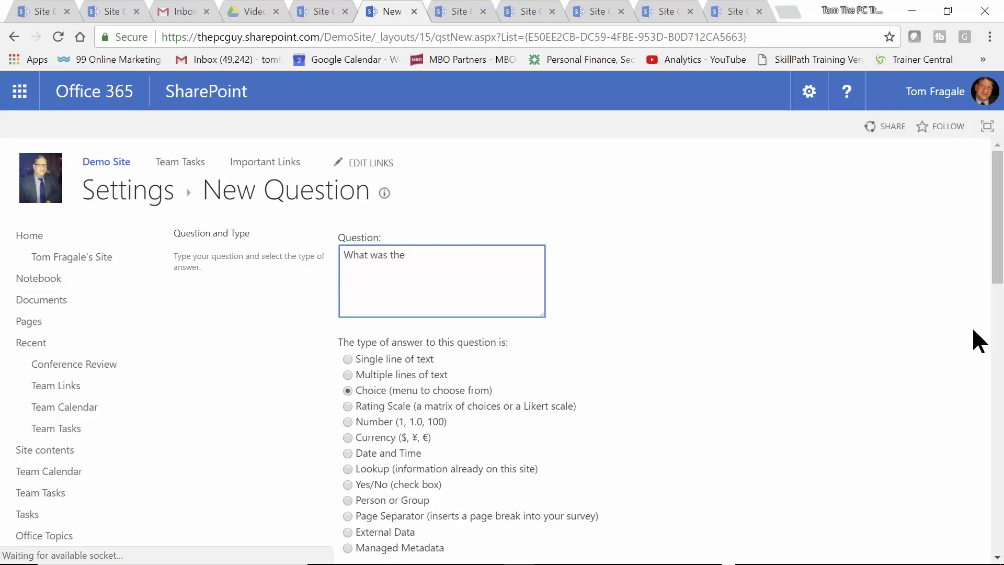
text(last topic that you saw?)
click(348, 468)
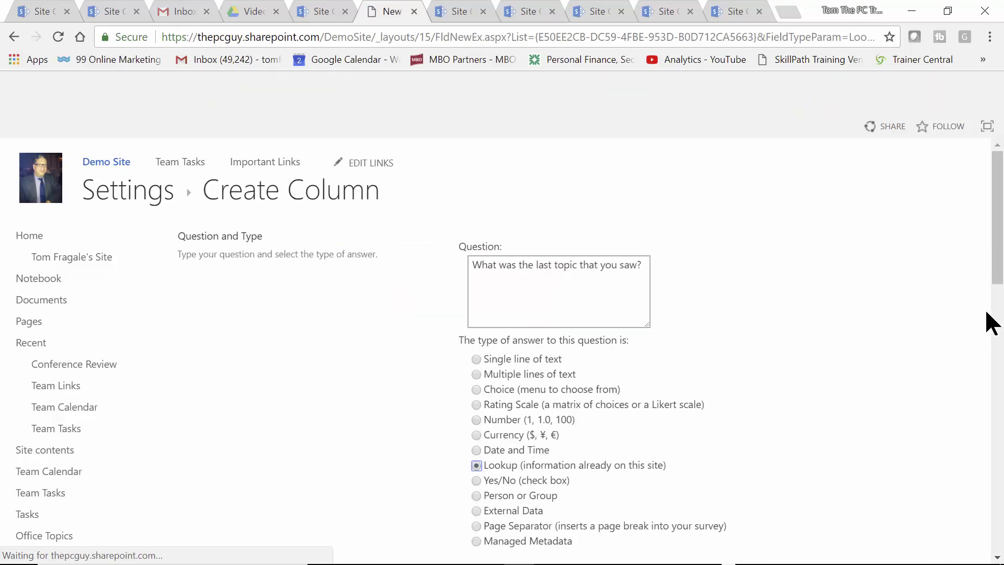
Have the lookup question get its information from the Title column of Office Topics, and continue to another new question.
scroll(997, 264, down, 1)
scroll(999, 265, down, 1)
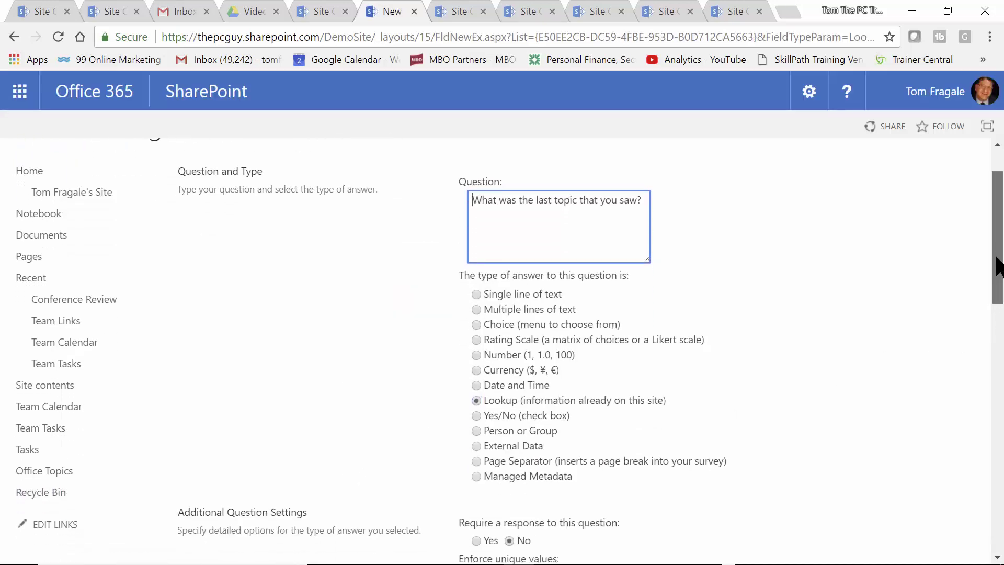
drag(999, 266, 1001, 344)
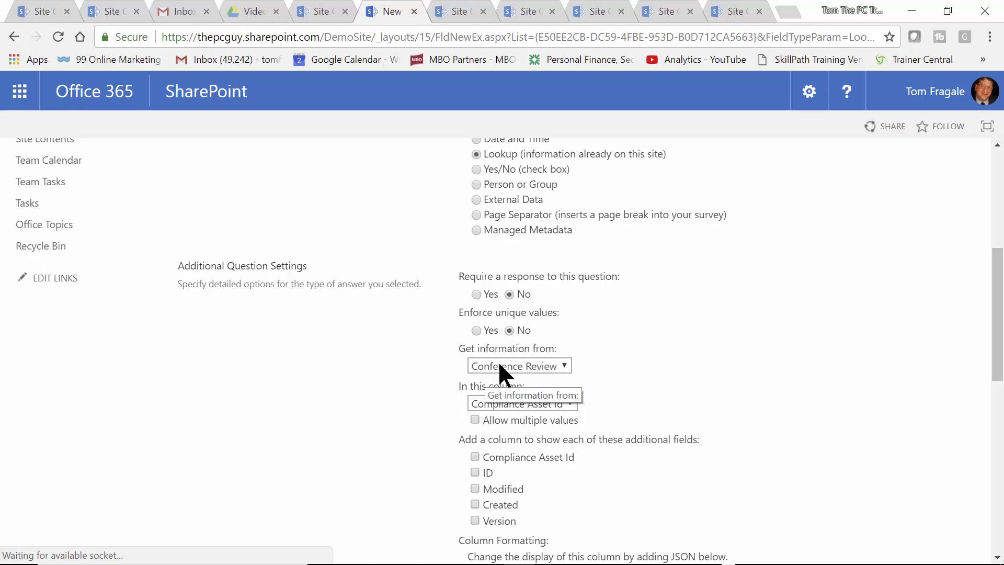
click(559, 359)
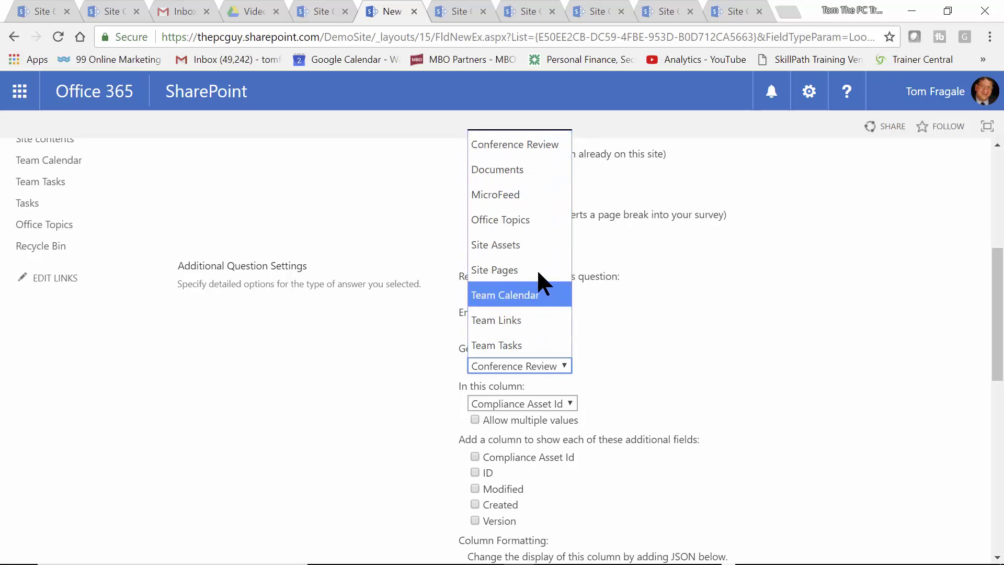
click(540, 215)
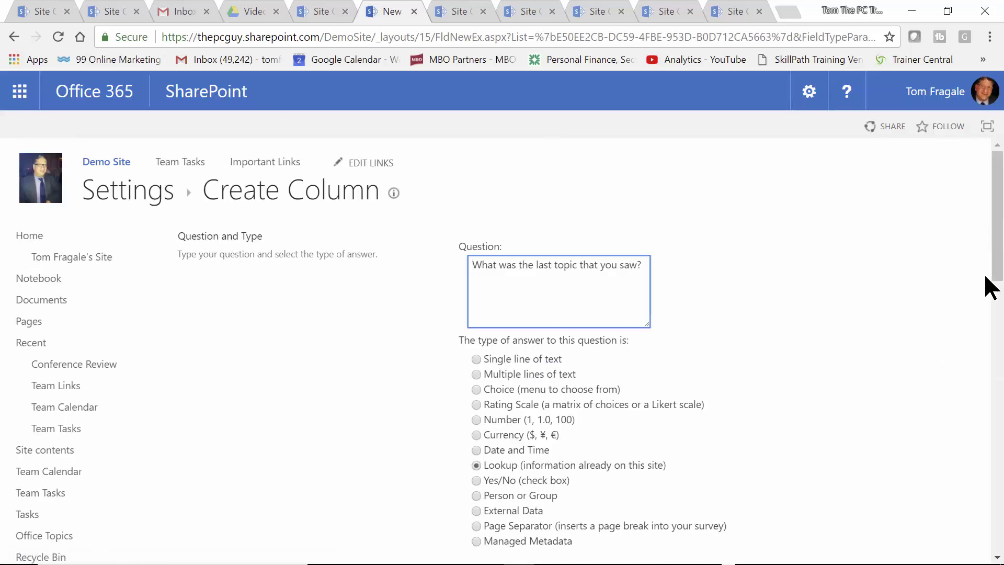
scroll(986, 279, down, 5)
scroll(1001, 389, down, 1)
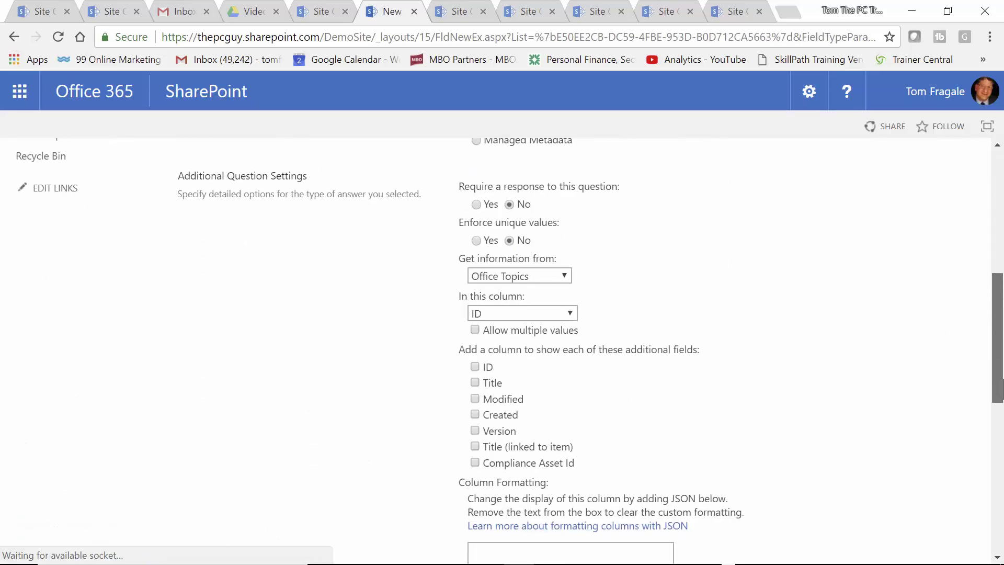
click(570, 310)
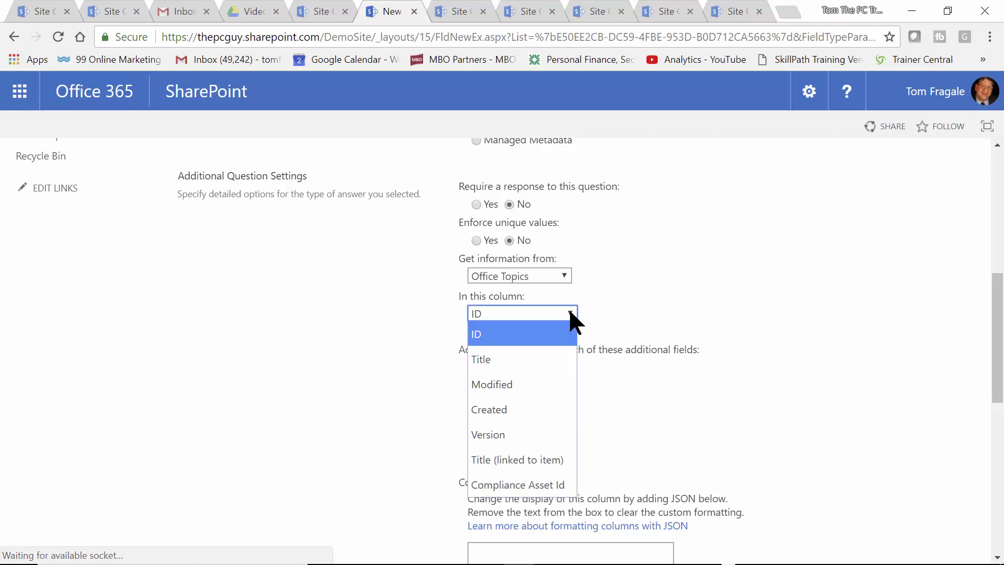
click(500, 359)
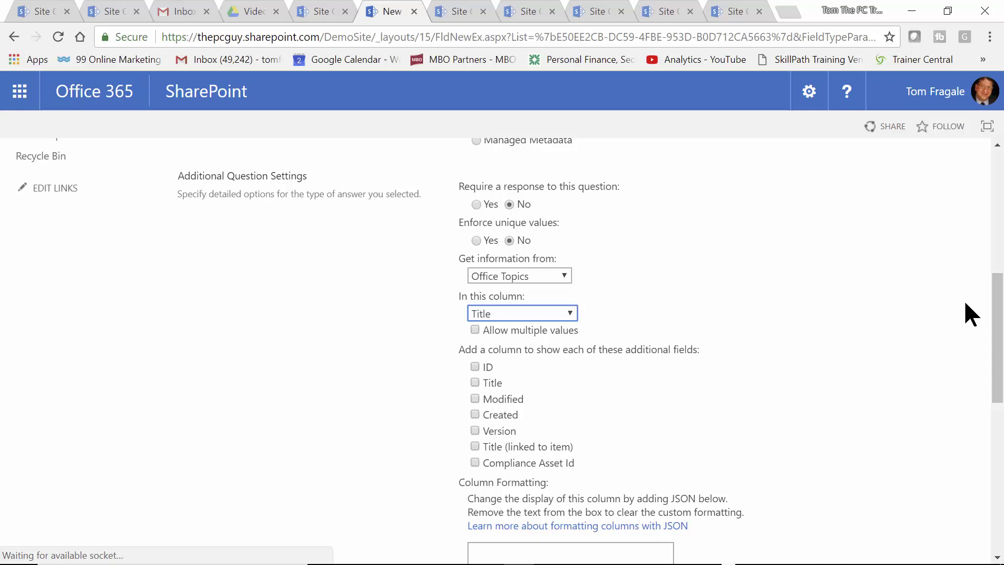
drag(998, 300, 991, 467)
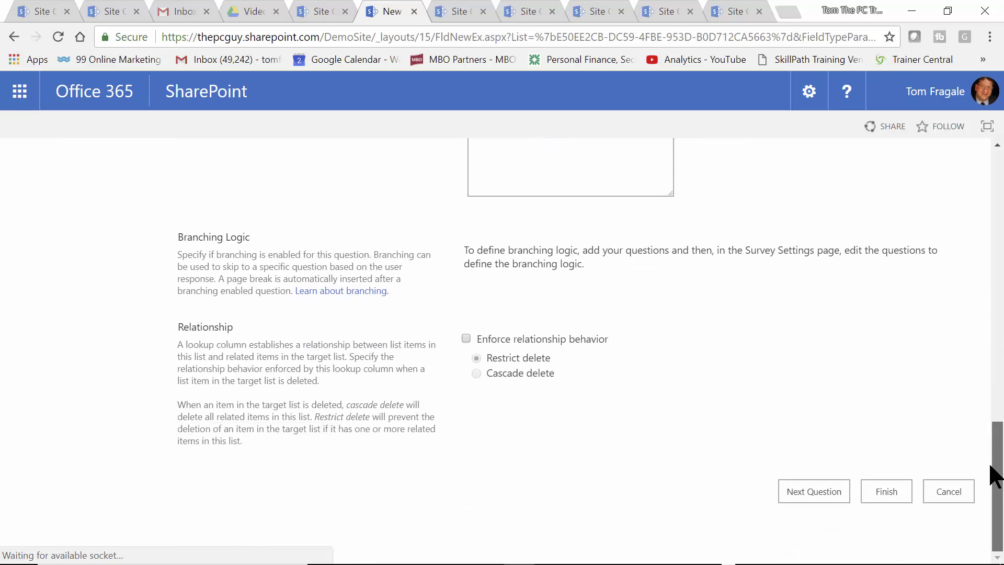
click(816, 490)
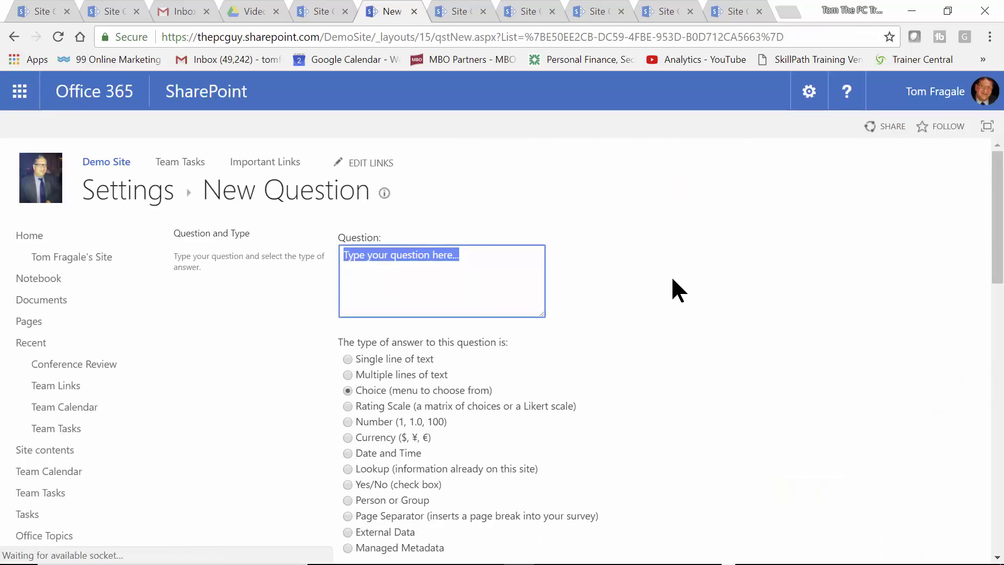
Enter the question "How would you rate the overall conference, from 1 to 10, where 1 is the worst, and 10 is the best?".
text(H)
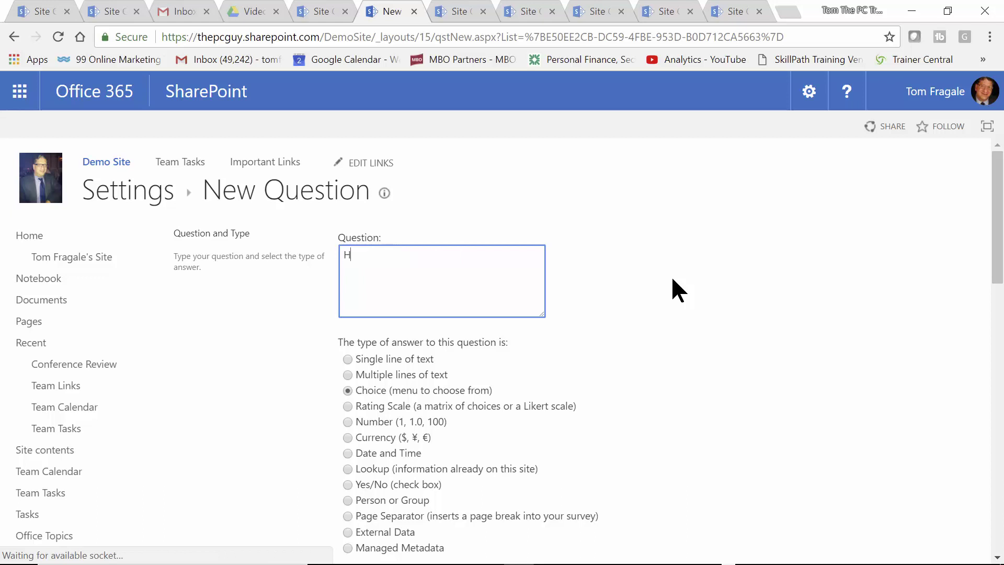
text(ow would you rate the overall )
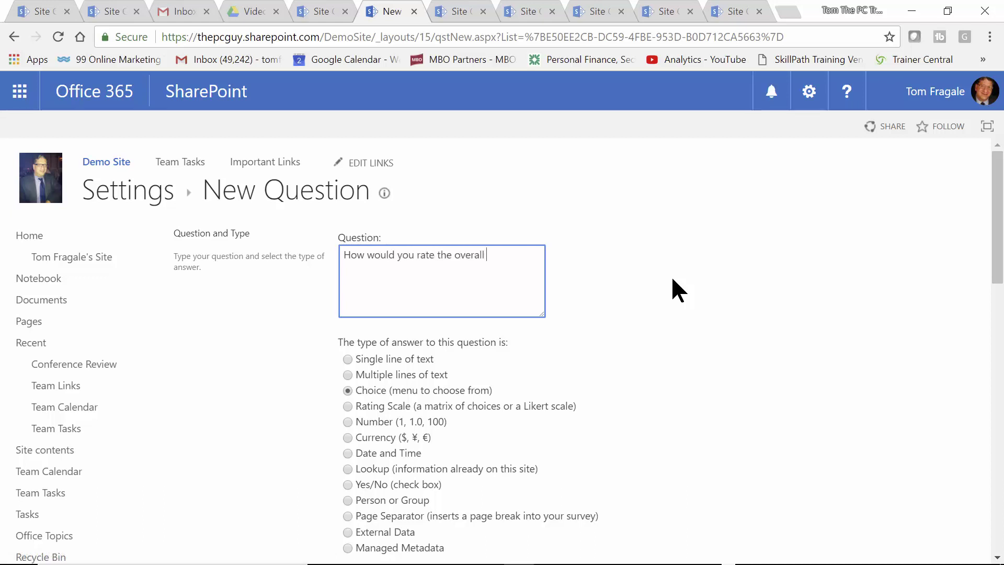
text(v)
text(onv)
text(v)
key(BackSpace)
text(ference)
text(?)
text( (1 to)
text( 10)
key(BackSpace)
key(BackSpace)
key(BackSpace)
key(BackSpace)
key(BackSpace)
key(BackSpace)
key(BackSpace)
key(BackSpace)
key(BackSpace)
key(BackSpace)
text(, from 1 to 10, whe)
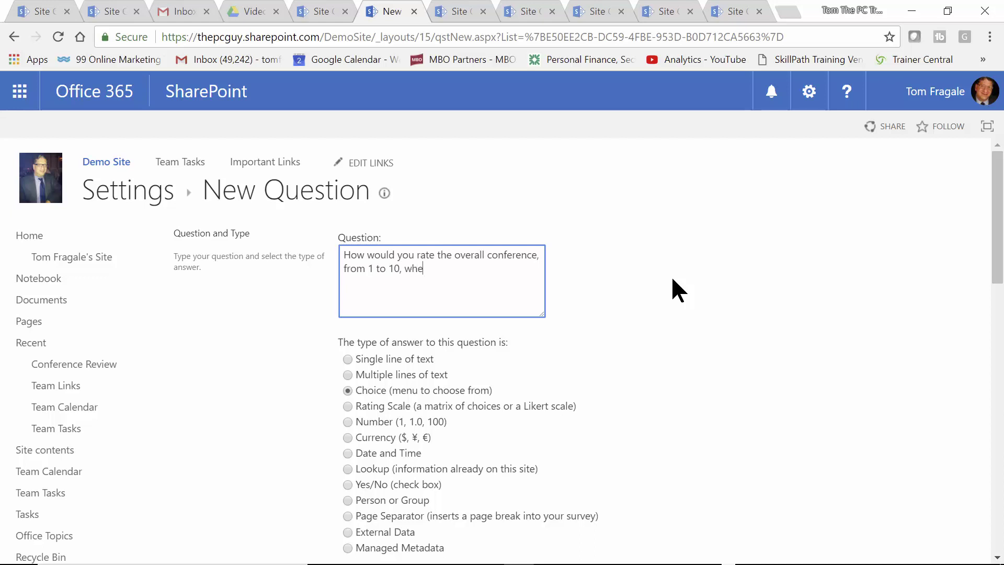
text(re)
text( 1 is)
text( Th)
text(he worst,)
text( and 10)
text( is the best?)
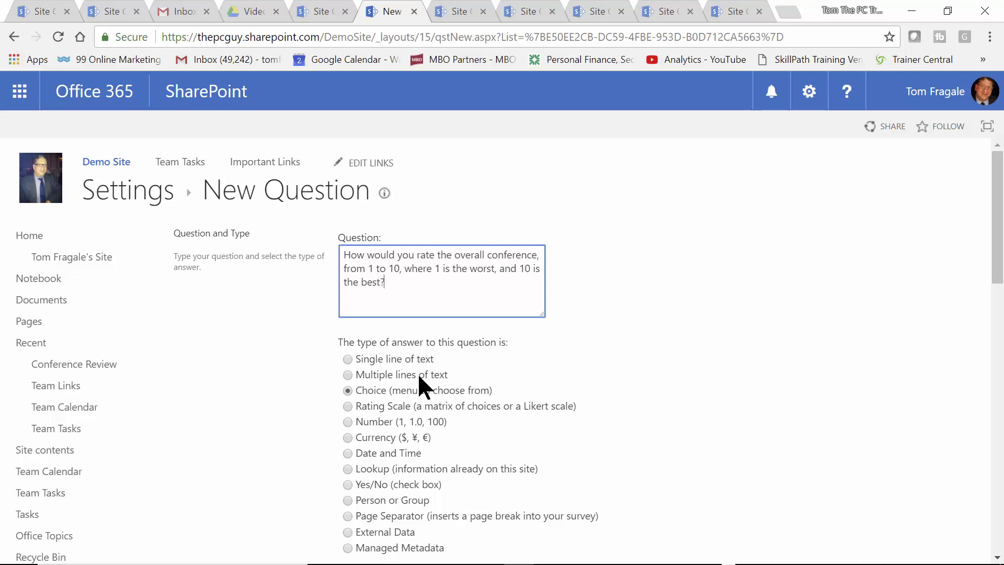
Set the overall conference question's answer type to Rating Scale and its number range to 10.
click(348, 406)
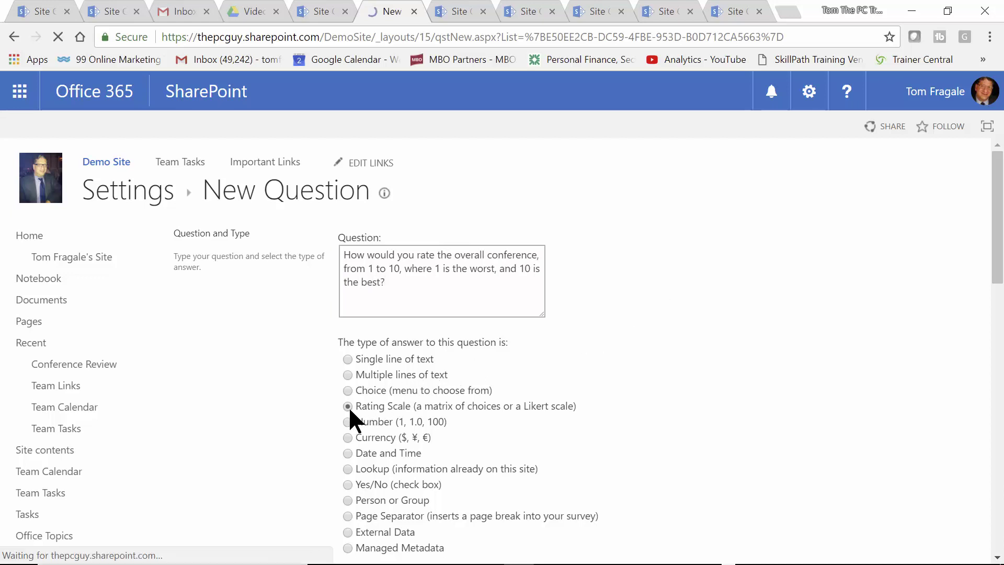
drag(996, 292, 1000, 334)
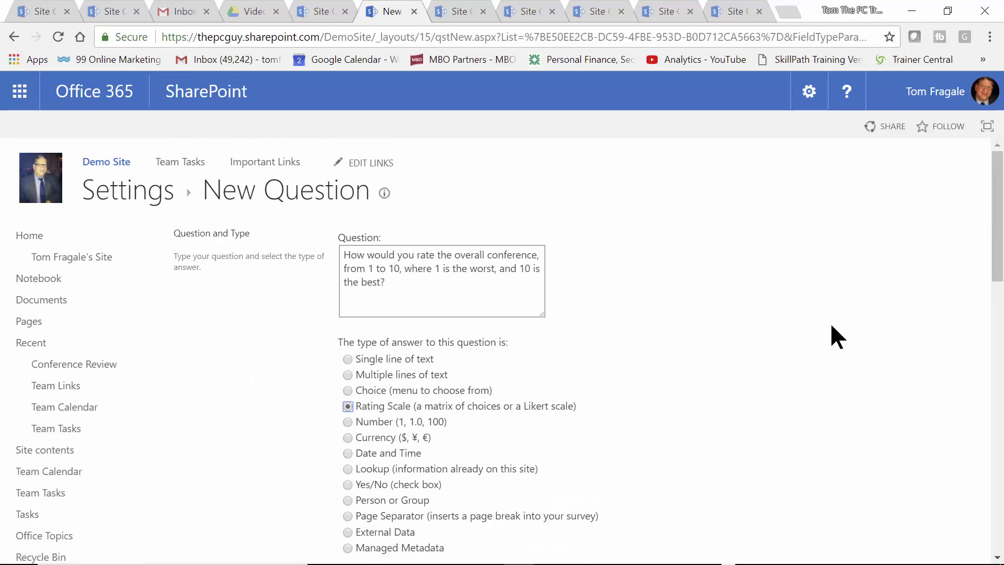
drag(999, 201, 996, 377)
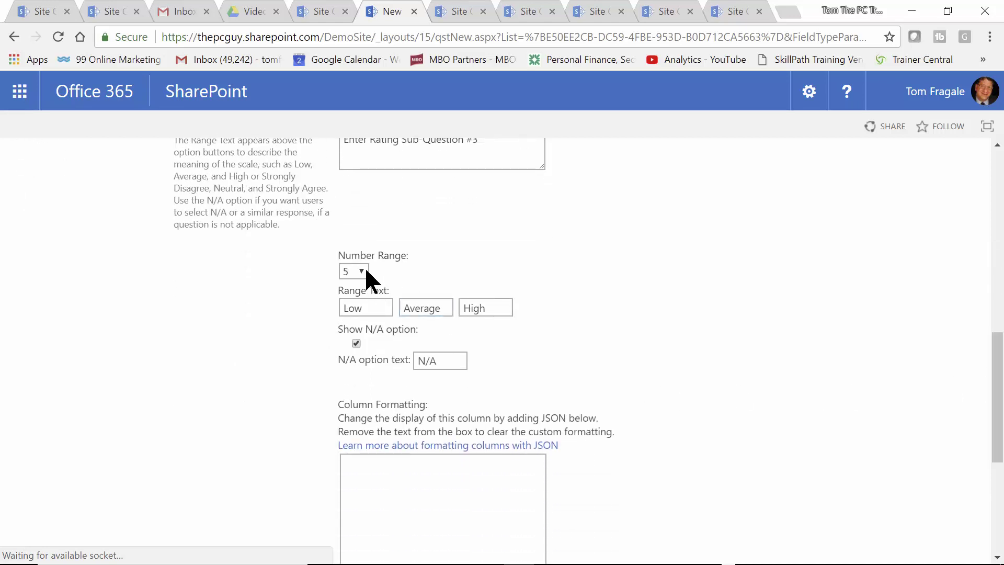
click(366, 271)
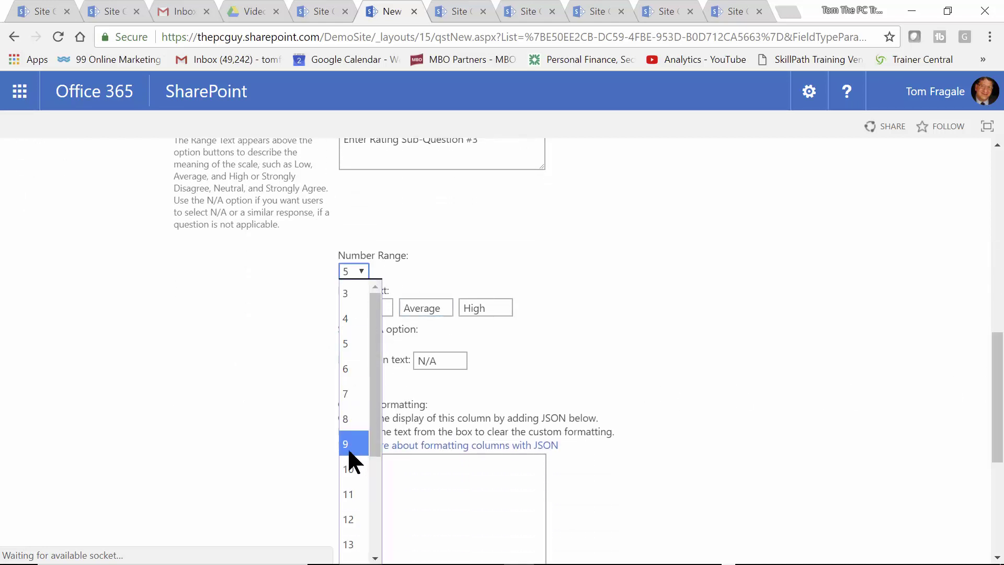
click(350, 470)
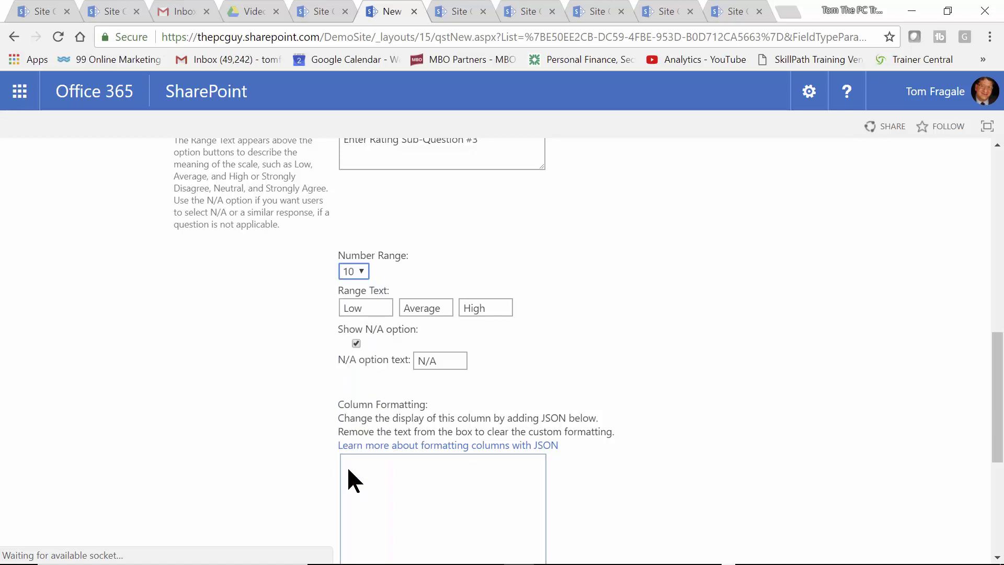
Set the rating scale's range text to 1, 5 and 10, and continue to a new question.
click(376, 309)
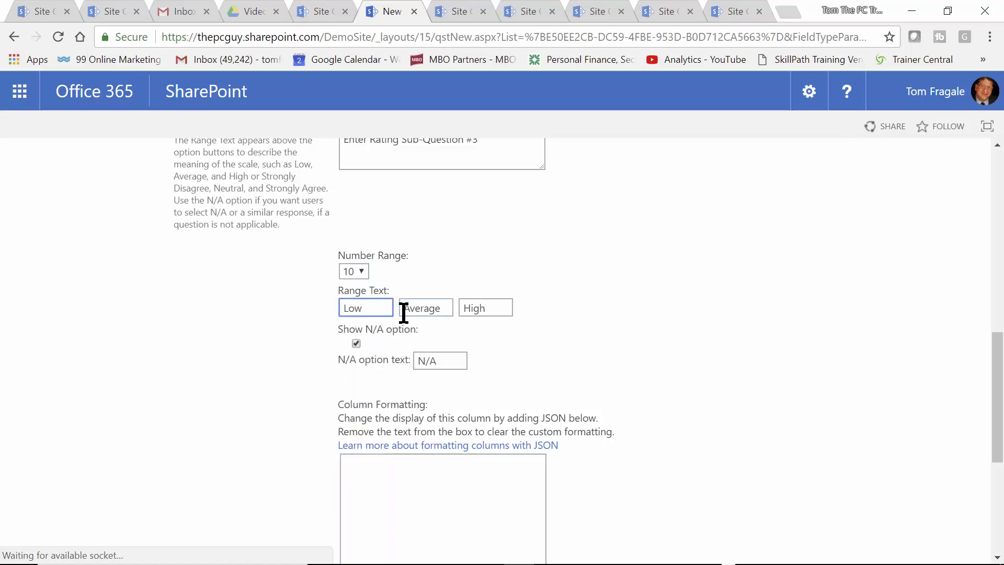
drag(374, 307, 298, 298)
text(1)
click(441, 308)
drag(453, 308, 374, 307)
text(5)
drag(492, 309, 423, 307)
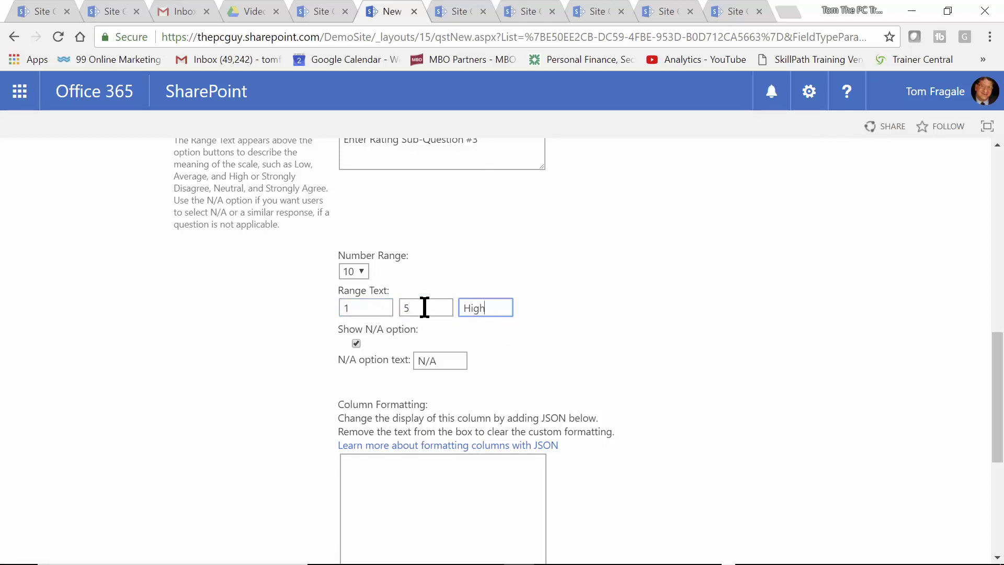
text(10)
drag(996, 355, 998, 249)
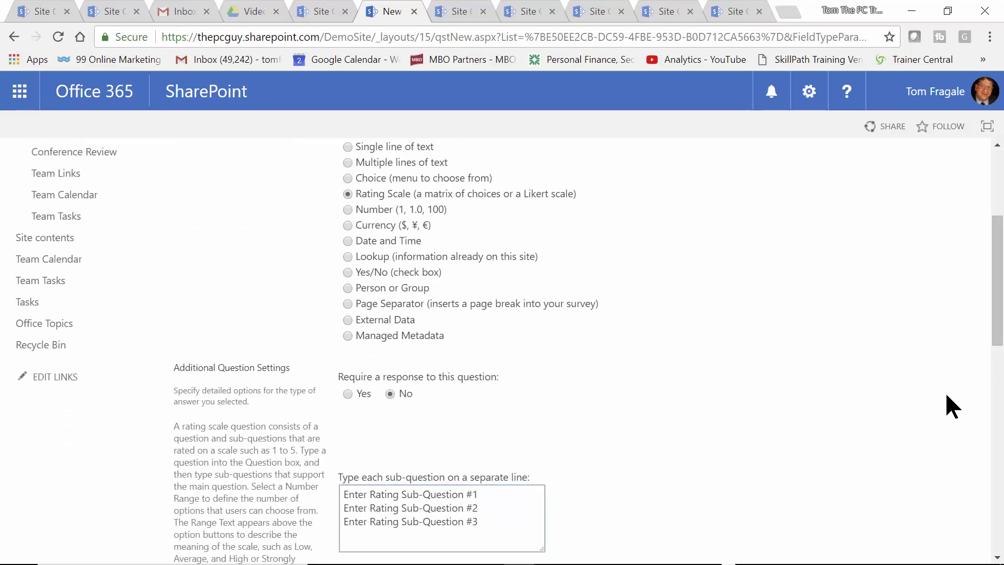
drag(994, 270, 967, 470)
click(802, 483)
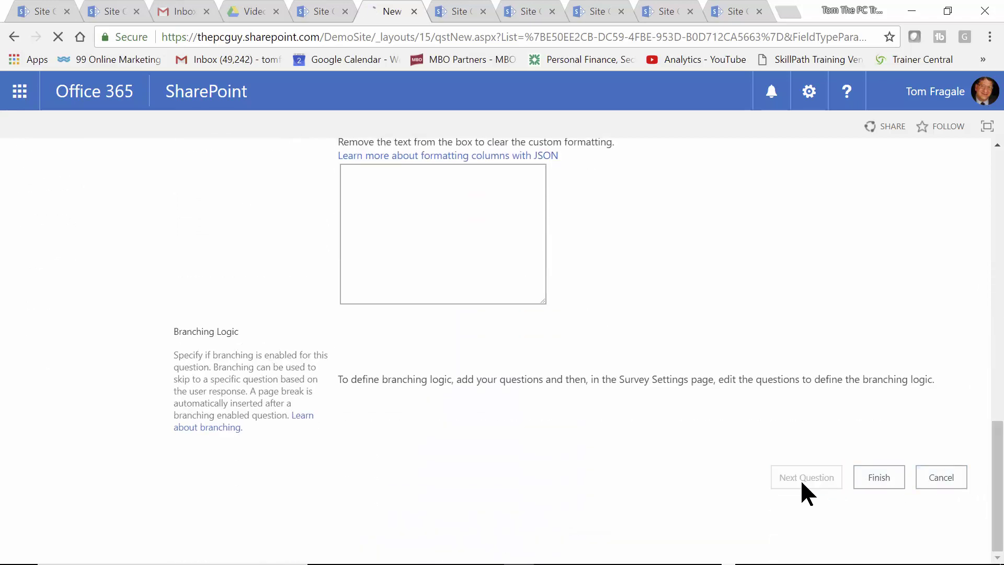
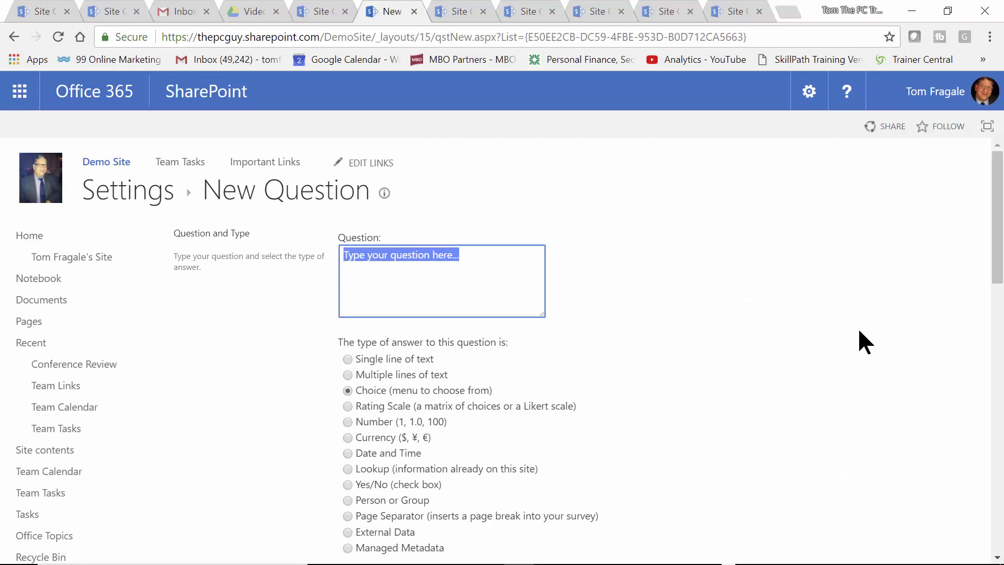
Enter the question "What would recommend to make it better the next time?".
text(Wha)
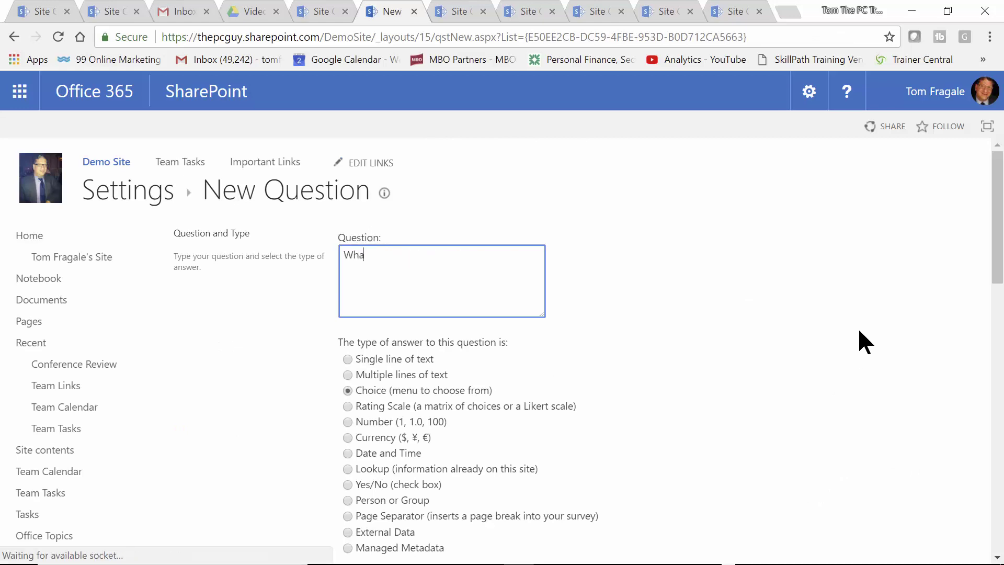
text(t w)
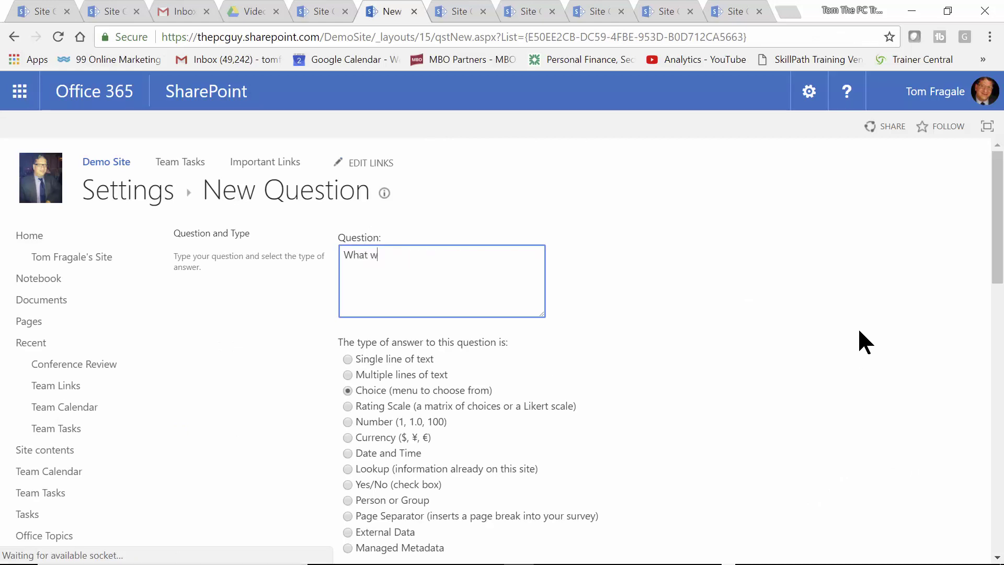
text(o wo)
key(BackSpace)
key(BackSpace)
key(BackSpace)
key(BackSpace)
key(BackSpace)
key(BackSpace)
key(BackSpace)
text(What would)
text( receo)
text(om)
text(mend to n)
text(make it)
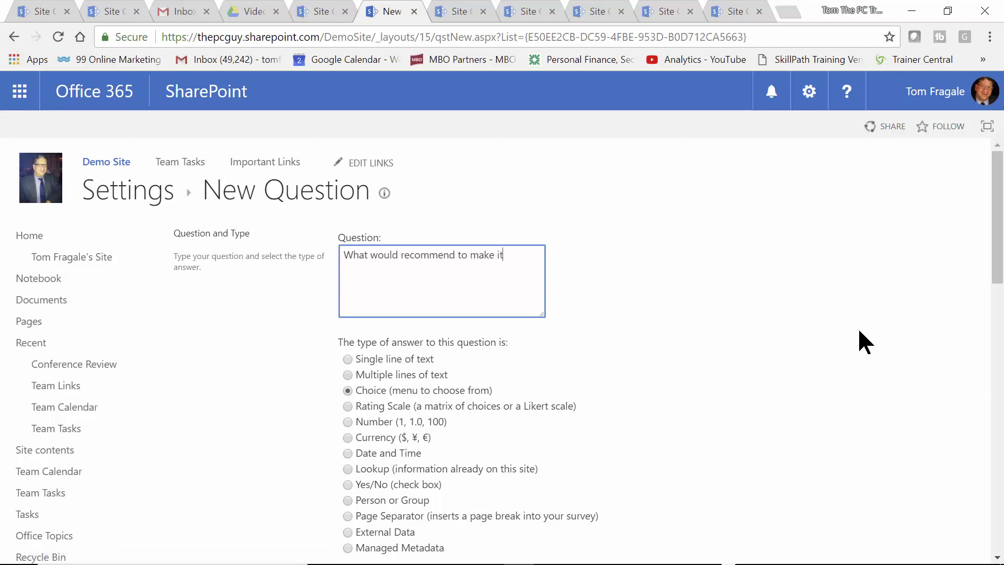
text( better the next time)
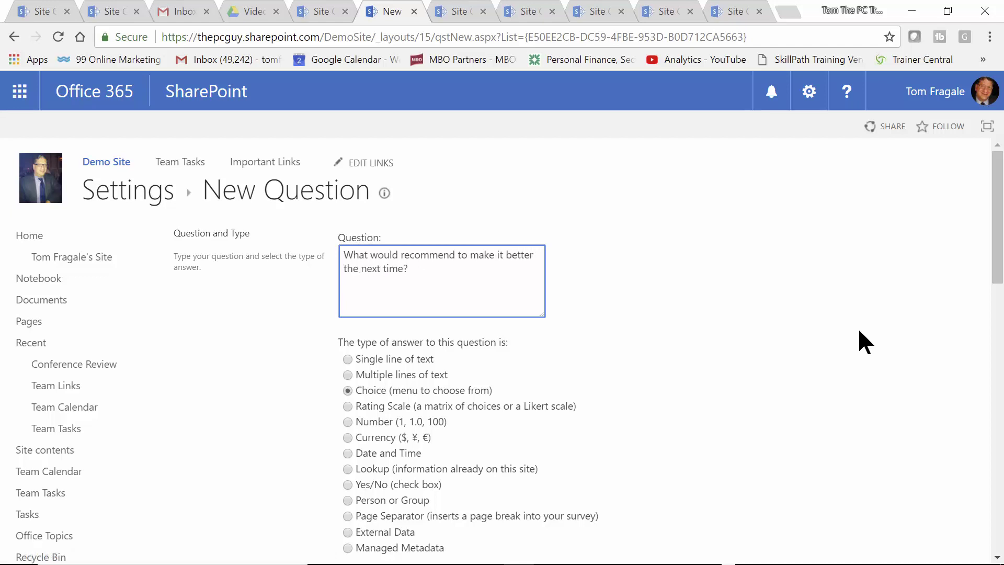
Set the recommendation question's answer type to Multiple lines of text and continue to another new question.
click(345, 373)
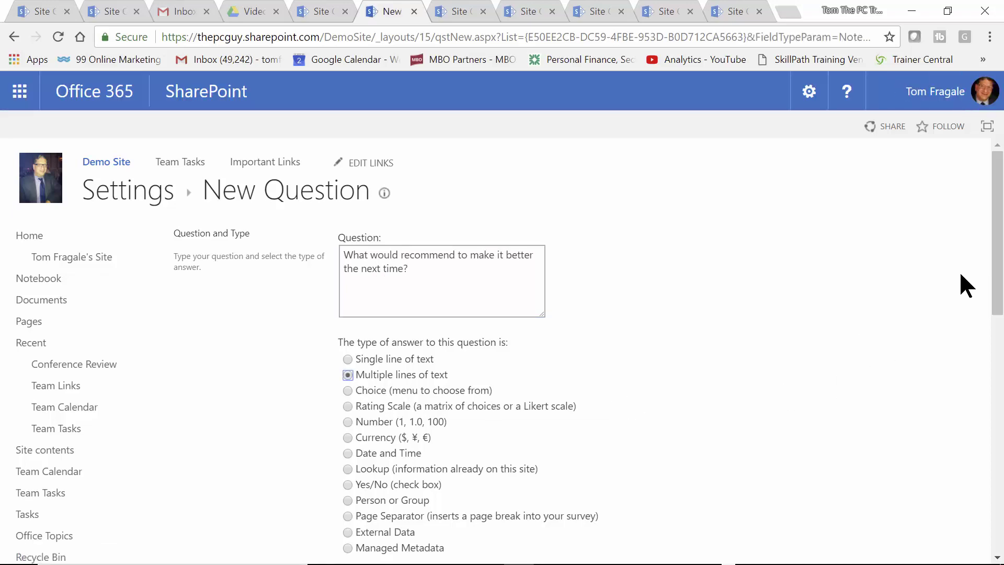
drag(998, 228, 986, 497)
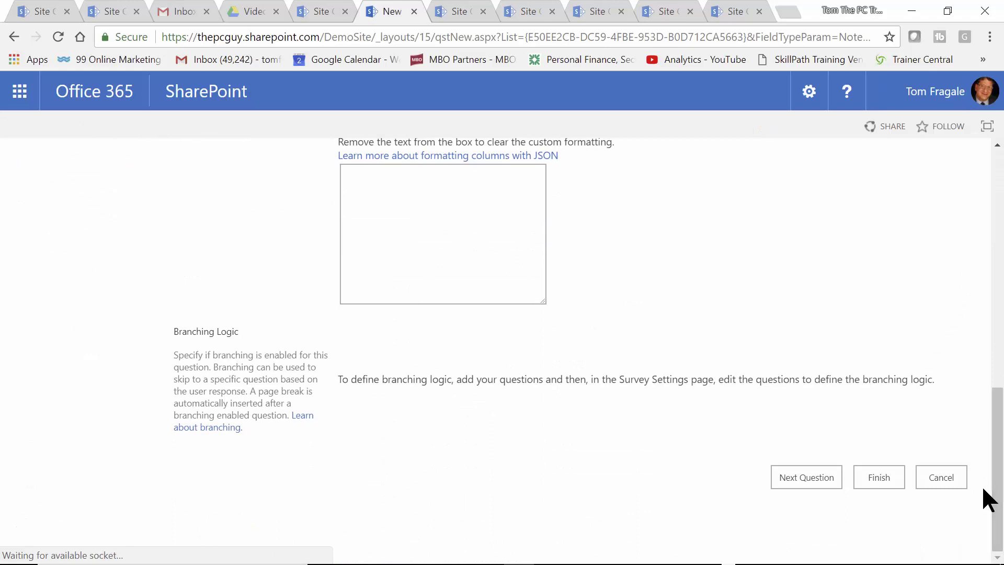
click(786, 477)
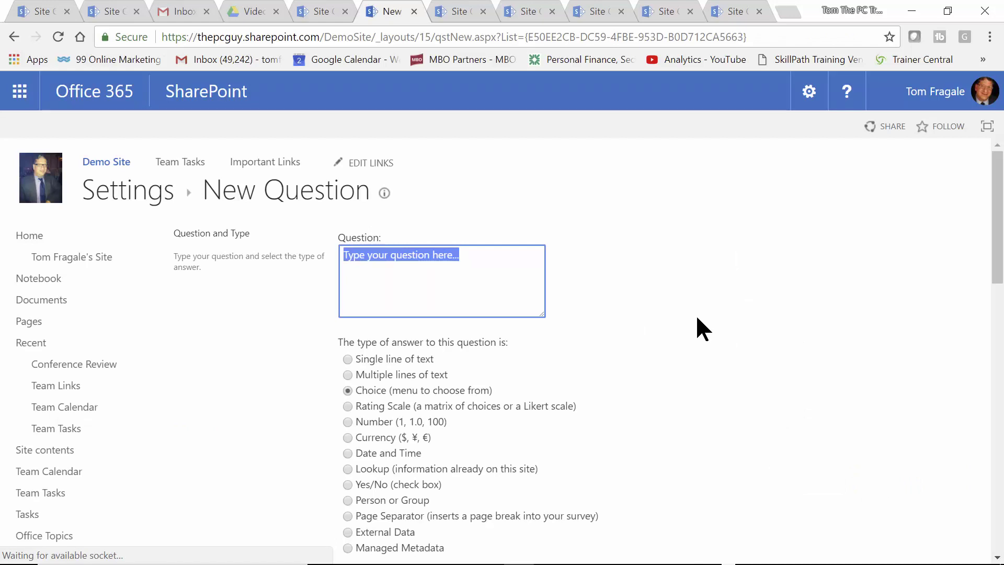
Enter the question "What part of the conference should be left out next year?" and set its answer type to Lookup (information already on this site).
text(Wh)
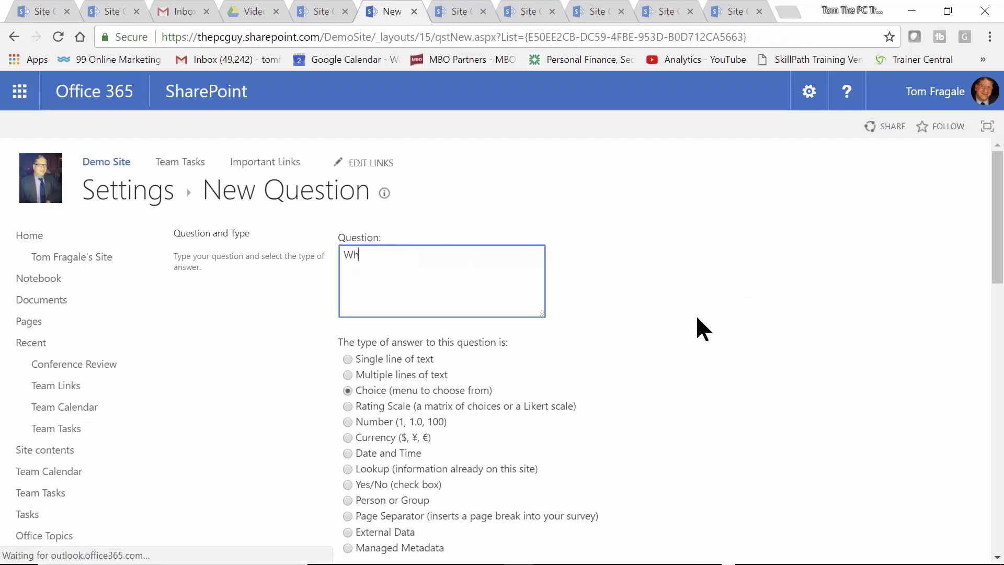
text(at part of th)
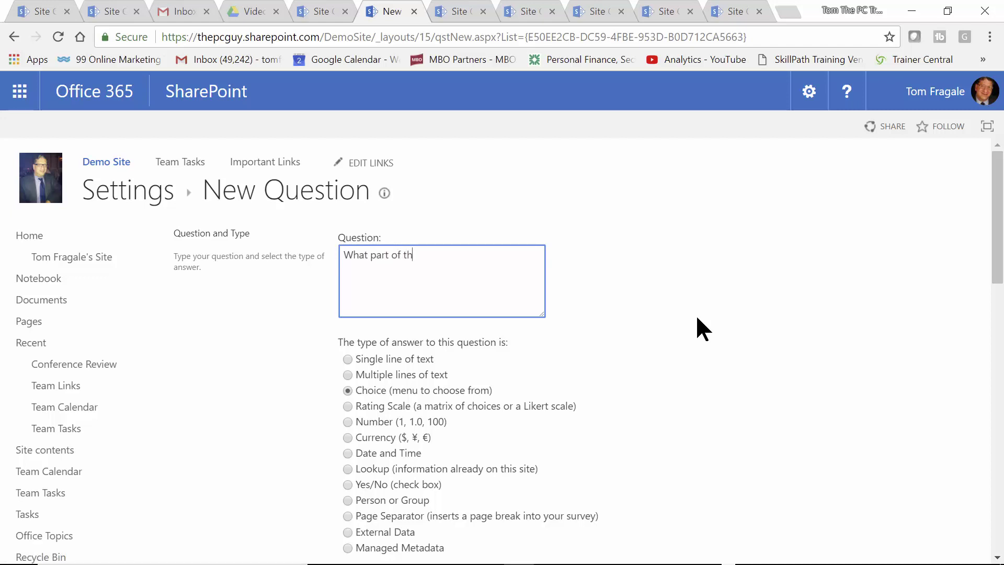
text(e conference )
text(ca)
key(BackSpace)
key(BackSpace)
text(should be)
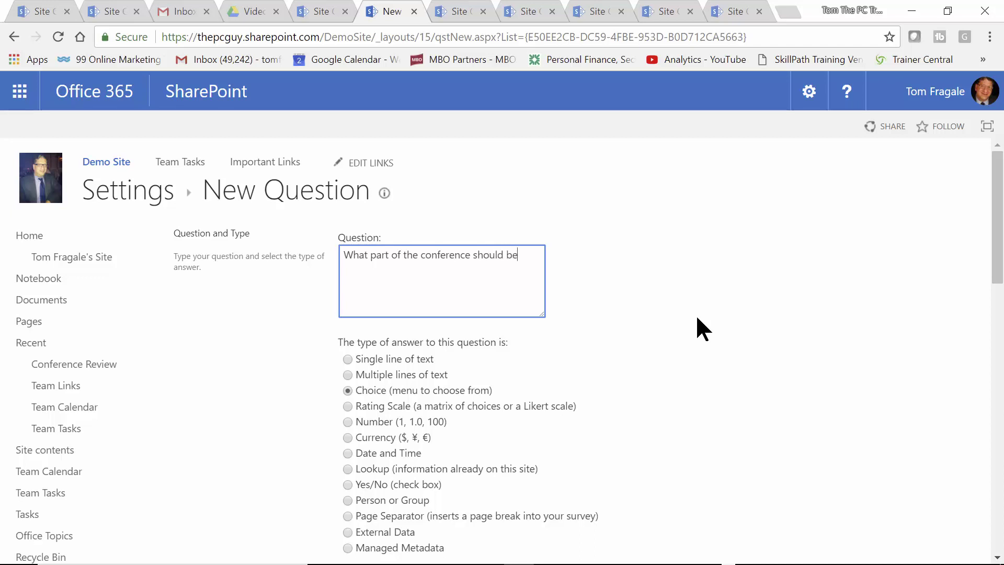
text( left out next year?)
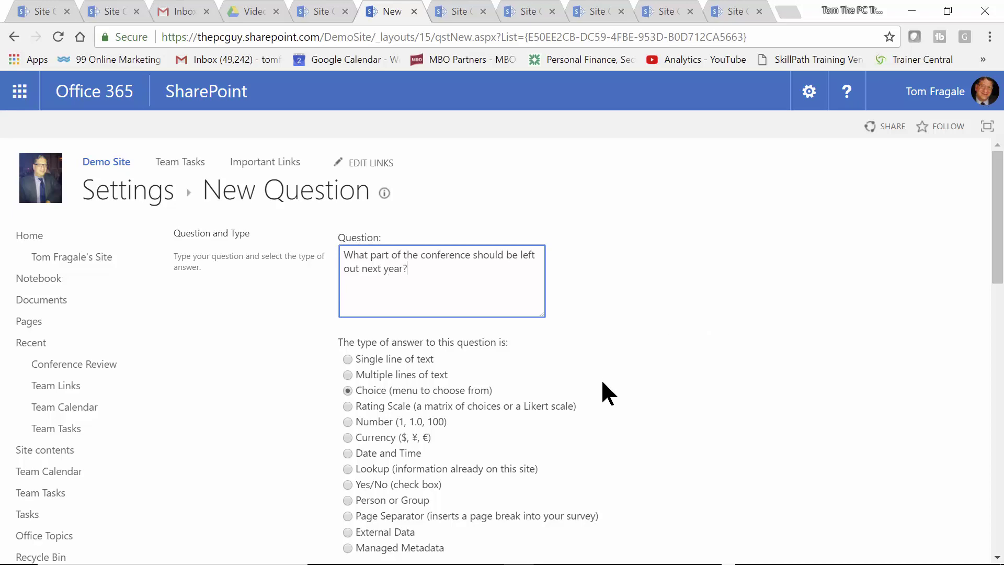
click(347, 469)
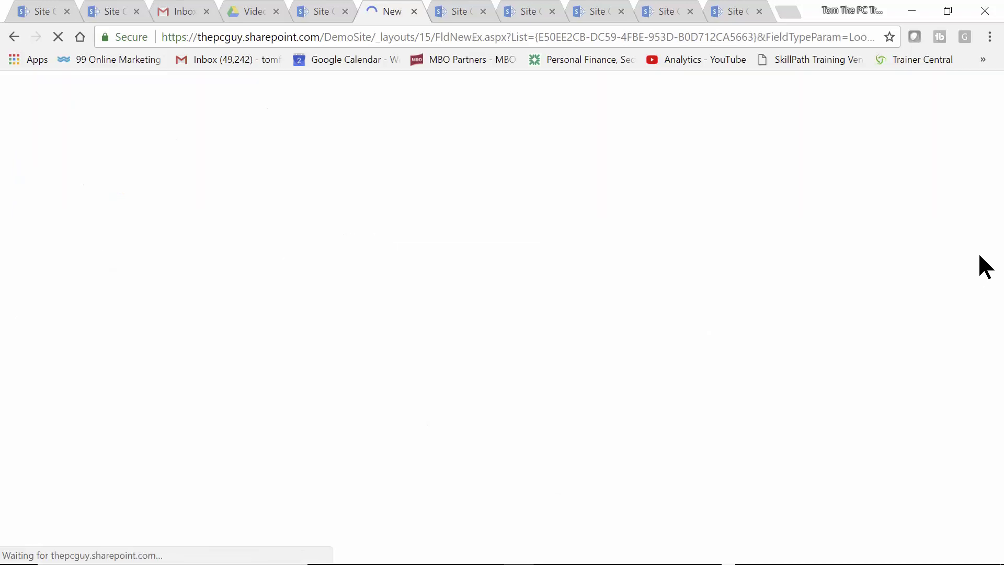
Have the left-out-part lookup question get its information from the Title column of Office Topics, and continue to a new question.
drag(996, 252, 995, 352)
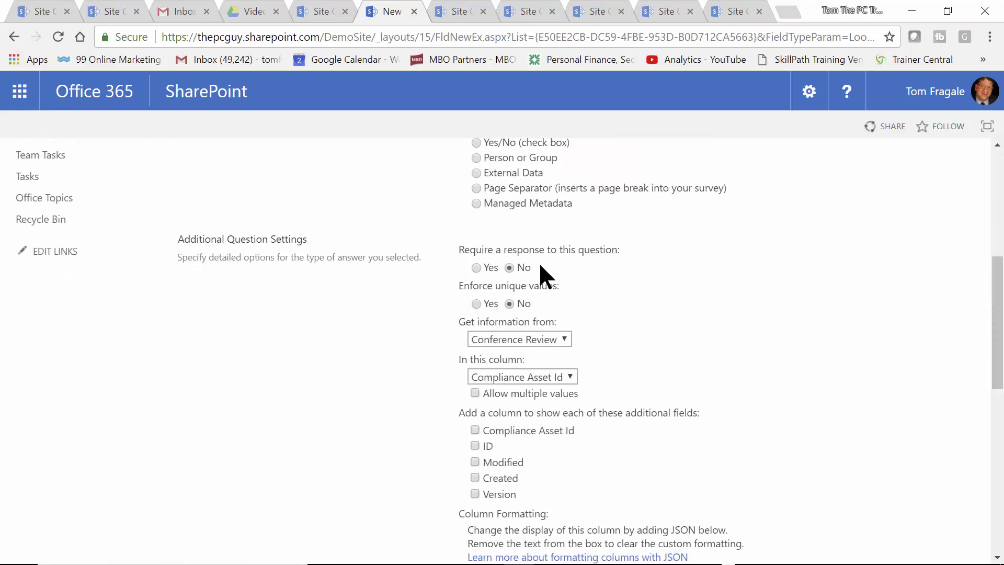
click(563, 337)
click(539, 196)
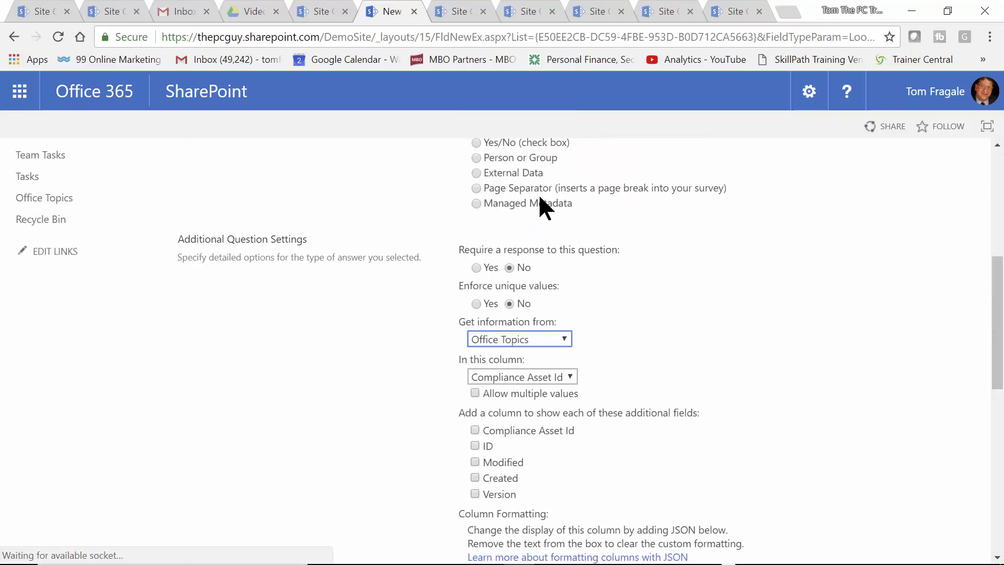
drag(995, 319, 977, 413)
click(567, 292)
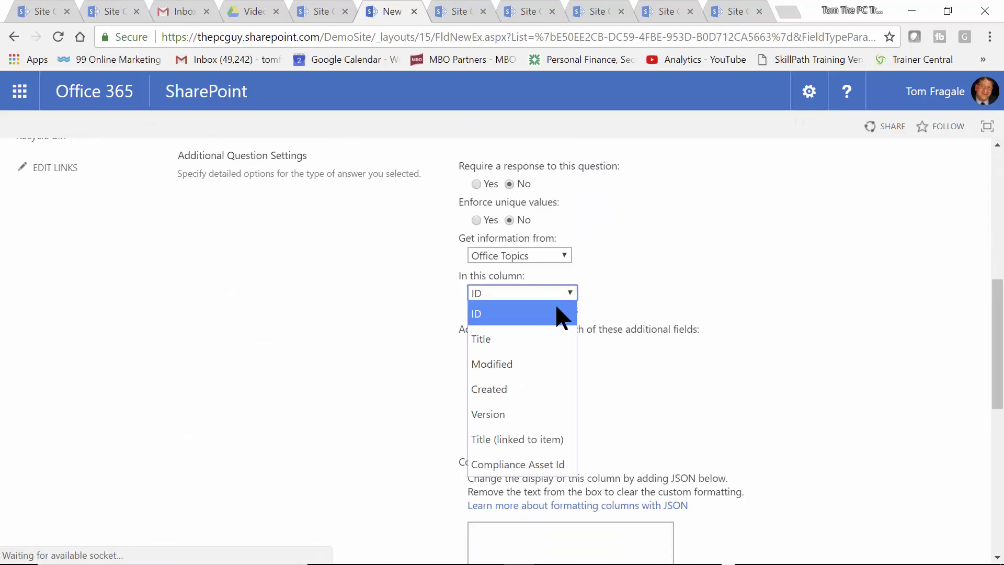
click(511, 342)
drag(996, 348, 978, 489)
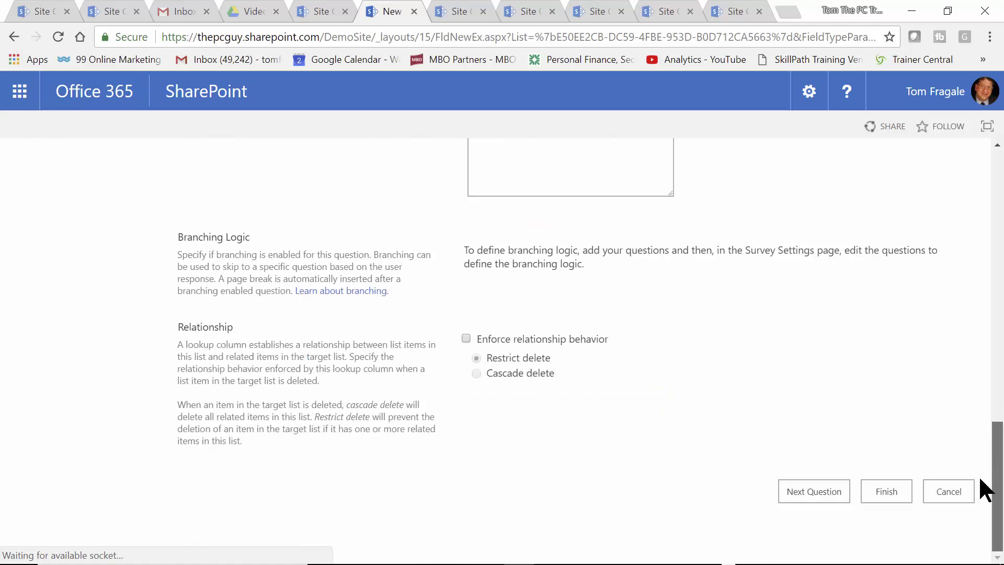
click(794, 491)
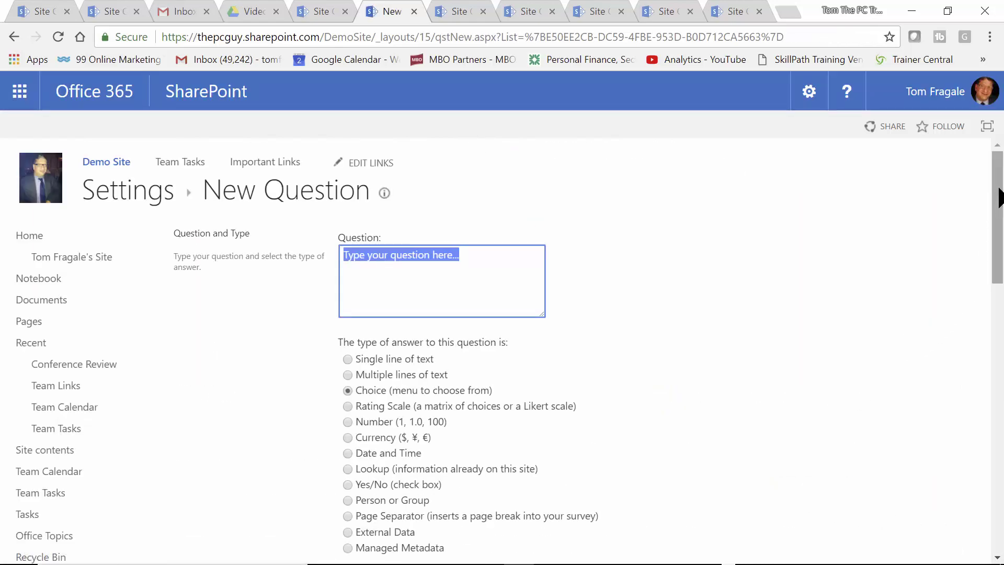
Enter the question "Who was your favorite speaker?" for the new survey question.
drag(998, 198, 999, 211)
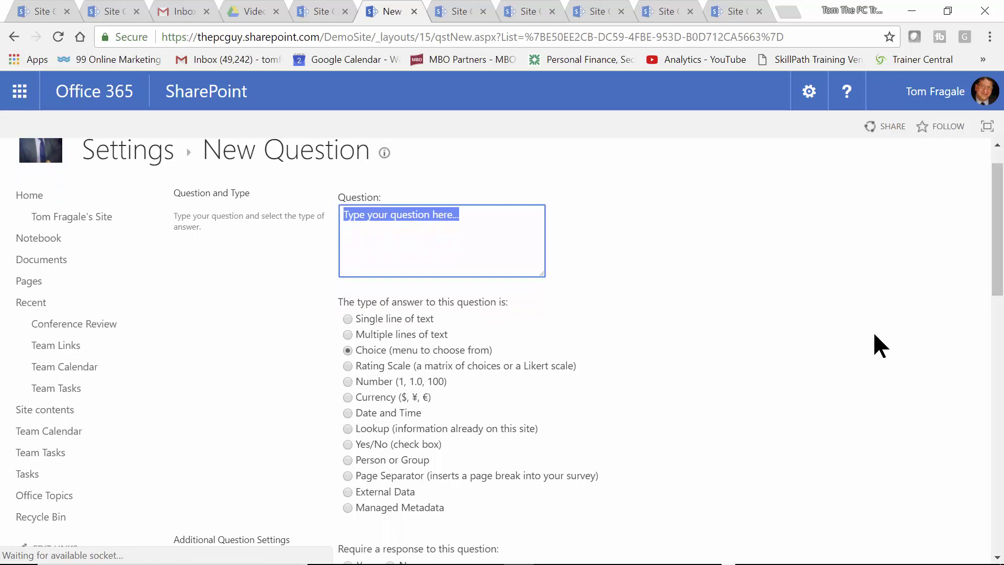
drag(997, 204, 997, 192)
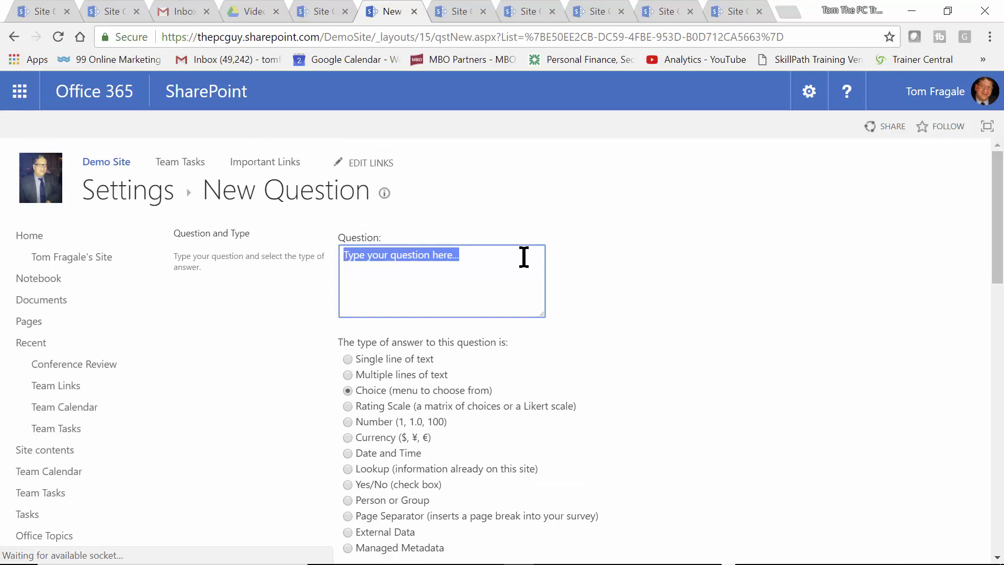
text(Who)
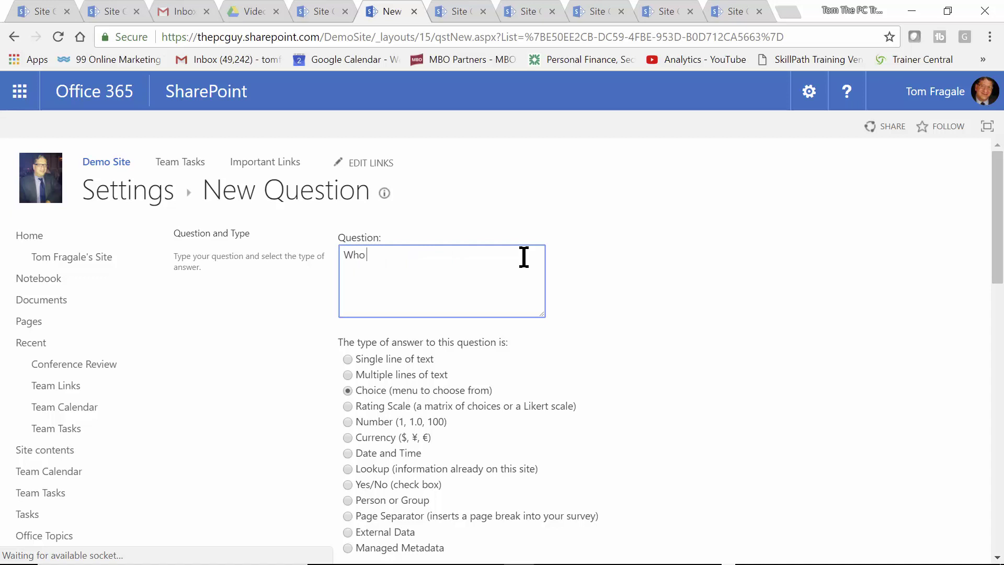
text( was your )
text(favorite)
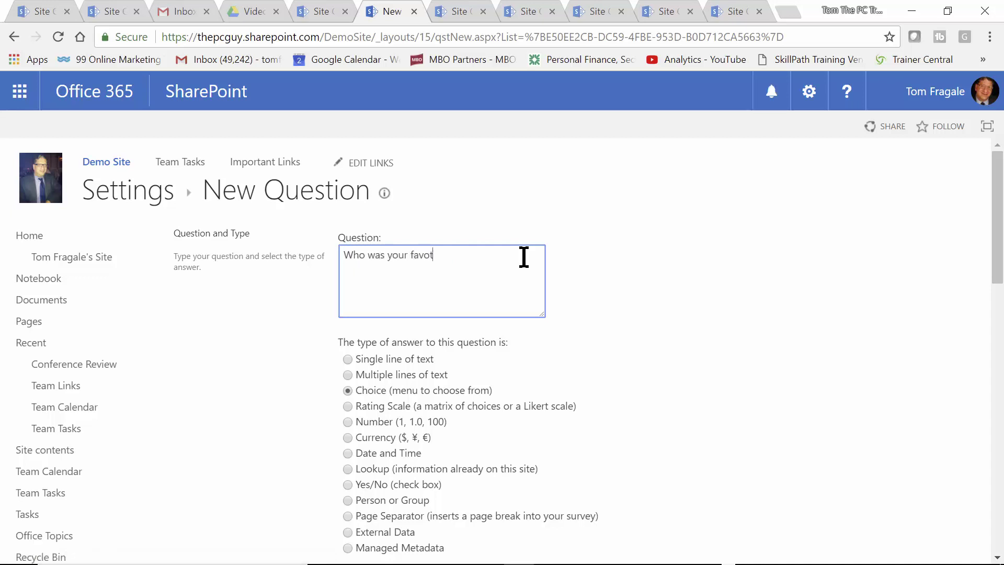
text( seo)
key(BackSpace)
key(BackSpace)
text(peaker?)
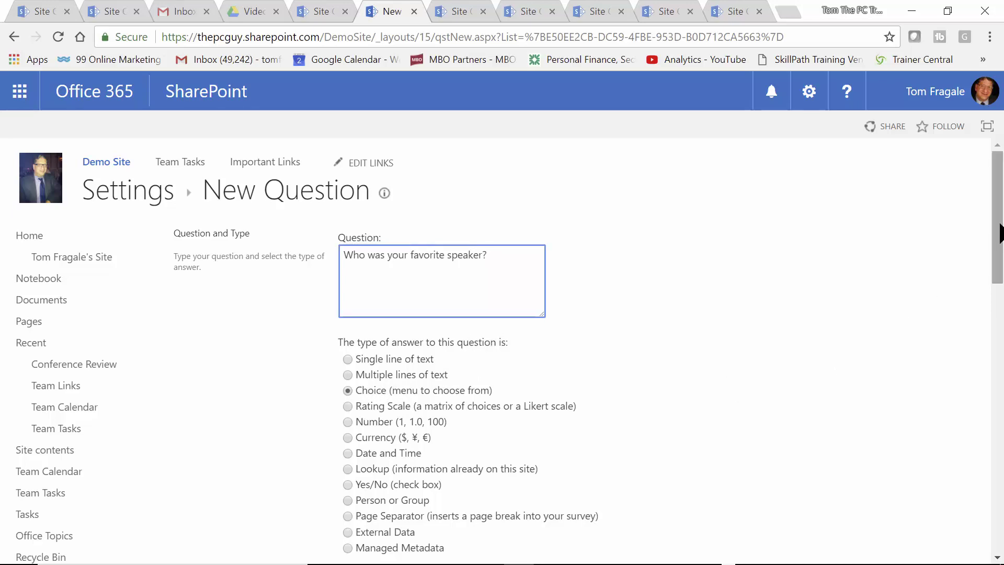
Replace the placeholder choices of the favorite-speaker question with five speakers' first names, each on its own line.
drag(997, 246, 963, 344)
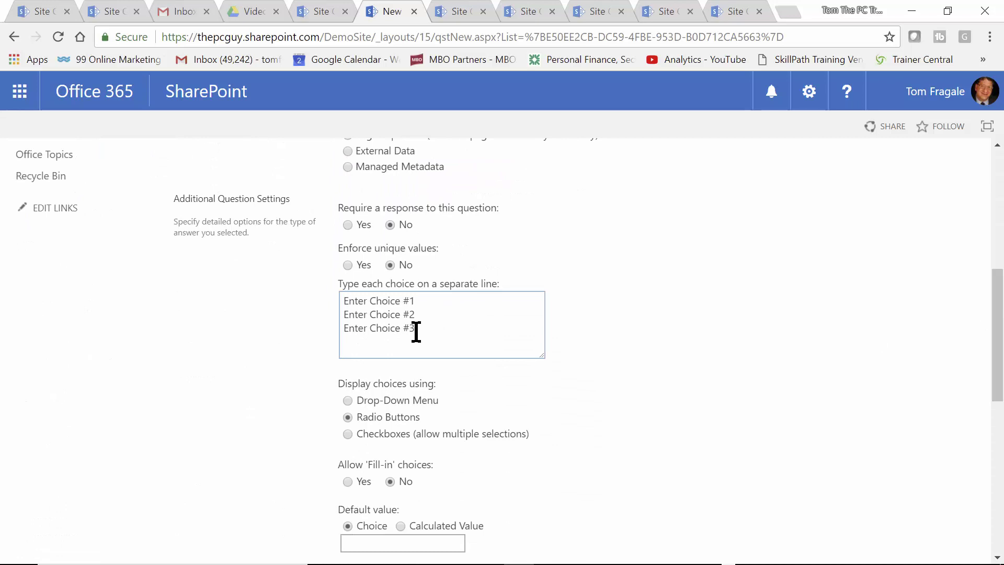
drag(439, 329, 286, 284)
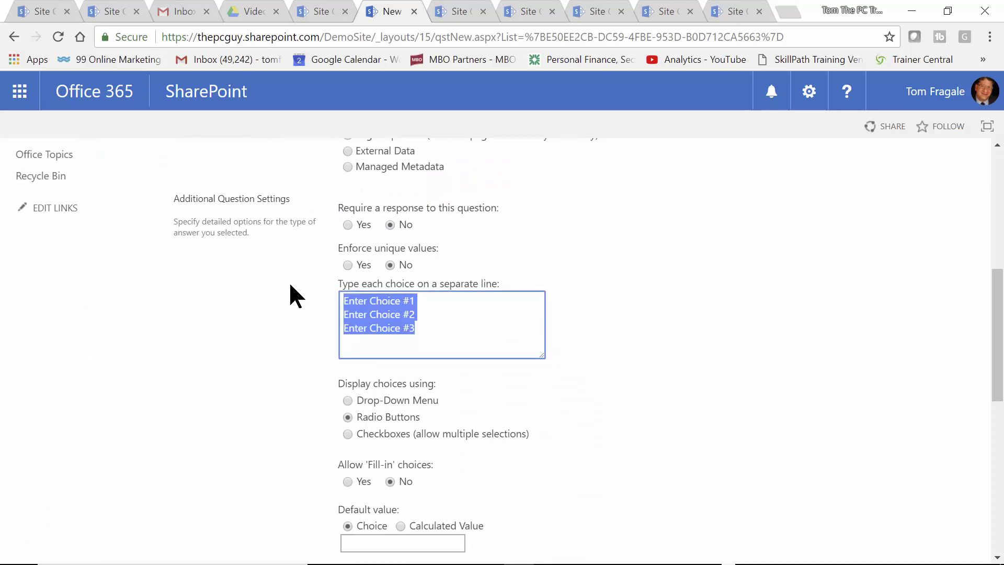
text(Jimm)
key(Return)
text(Tom)
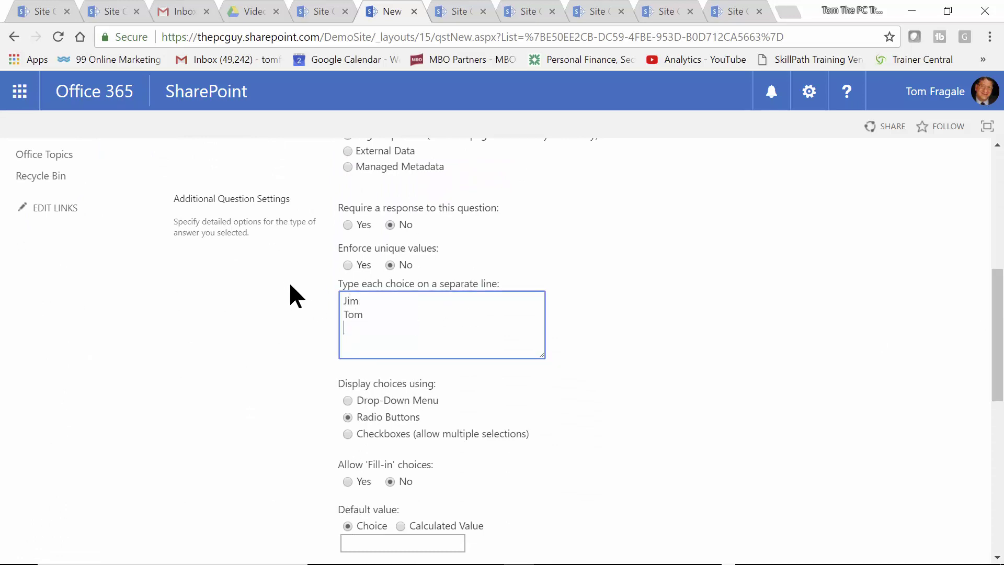
key(Return)
text(Mary)
key(Return)
text(Cato)
key(Return)
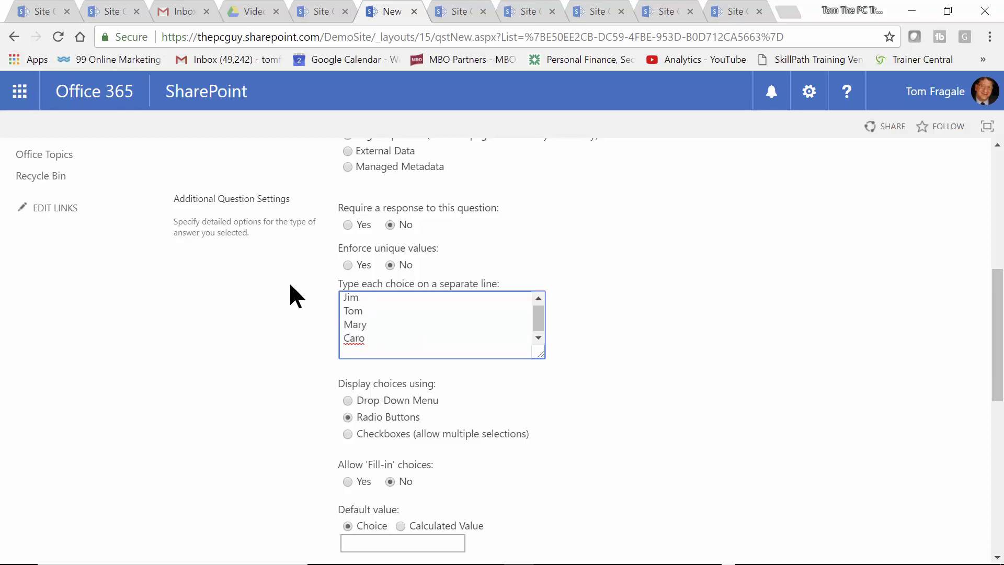
text(Vil)
key(BackSpace)
text(n)
text(l)
Finish adding questions to the Conference Review survey and review its question list in the survey settings.
scroll(983, 416, down, 6)
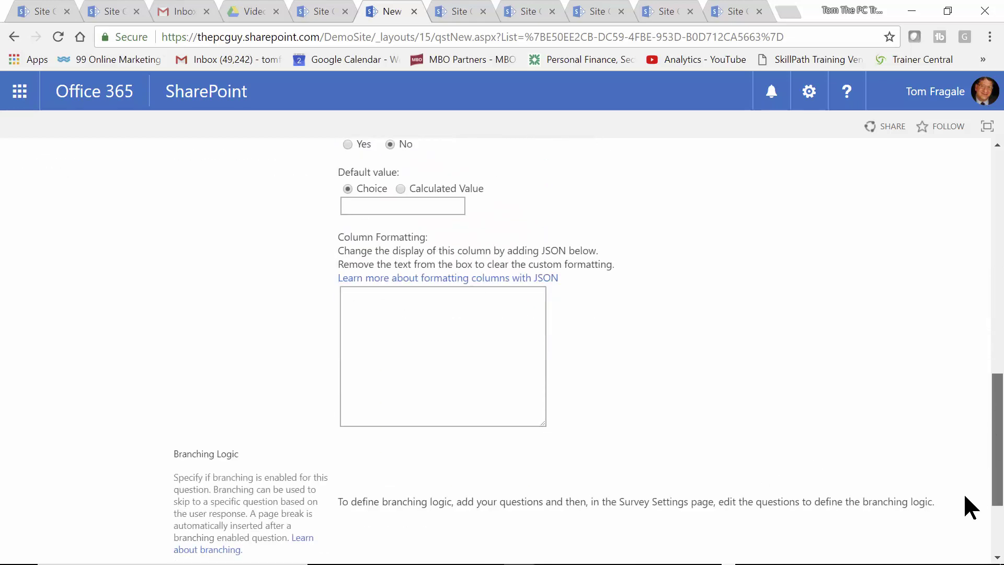
scroll(964, 496, down, 3)
scroll(997, 419, up, 6)
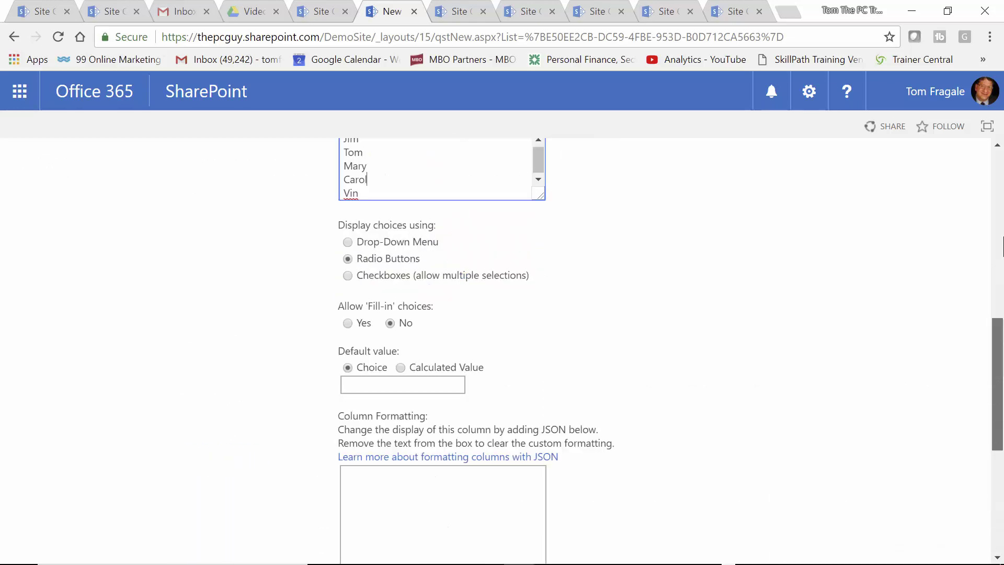
scroll(998, 209, down, 6)
scroll(986, 430, up, 9)
scroll(980, 523, down, 9)
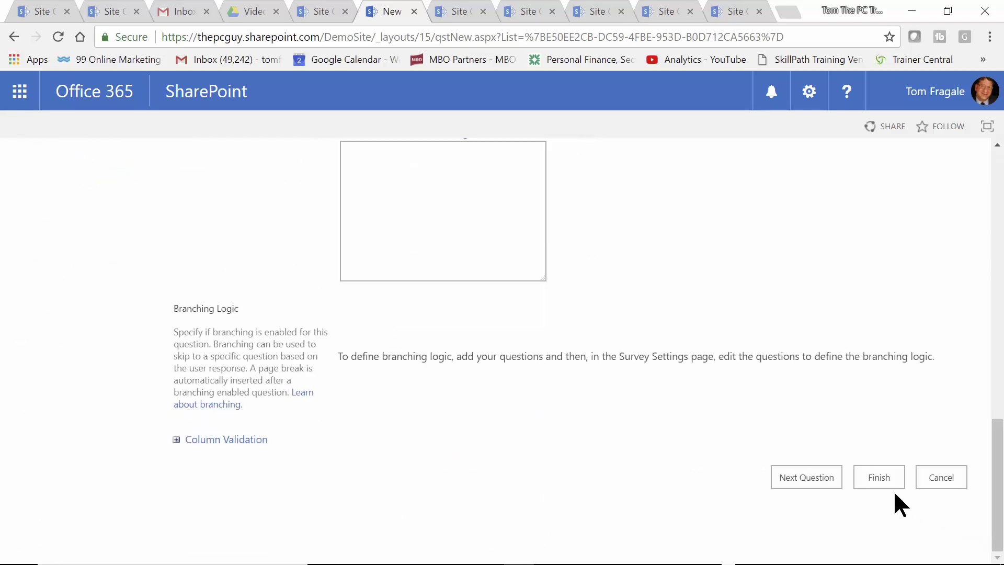
click(871, 480)
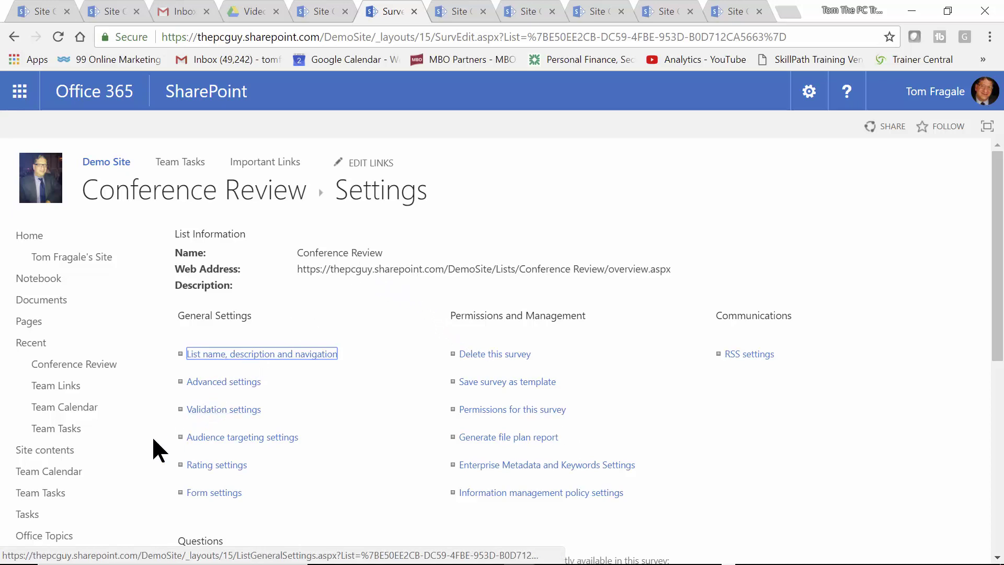
scroll(992, 262, down, 1)
scroll(979, 354, down, 3)
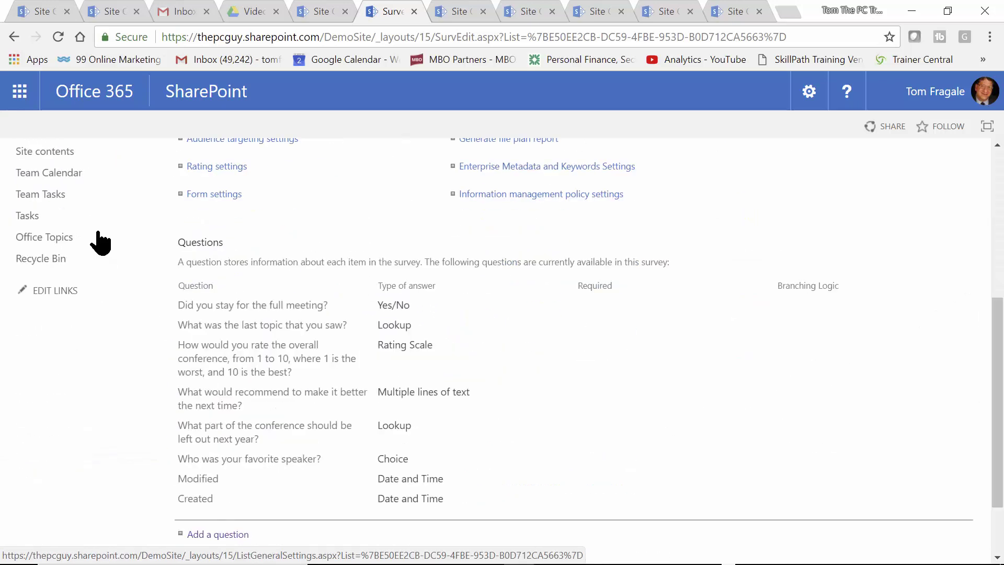
Open the Conference Review survey from the site contents.
click(49, 158)
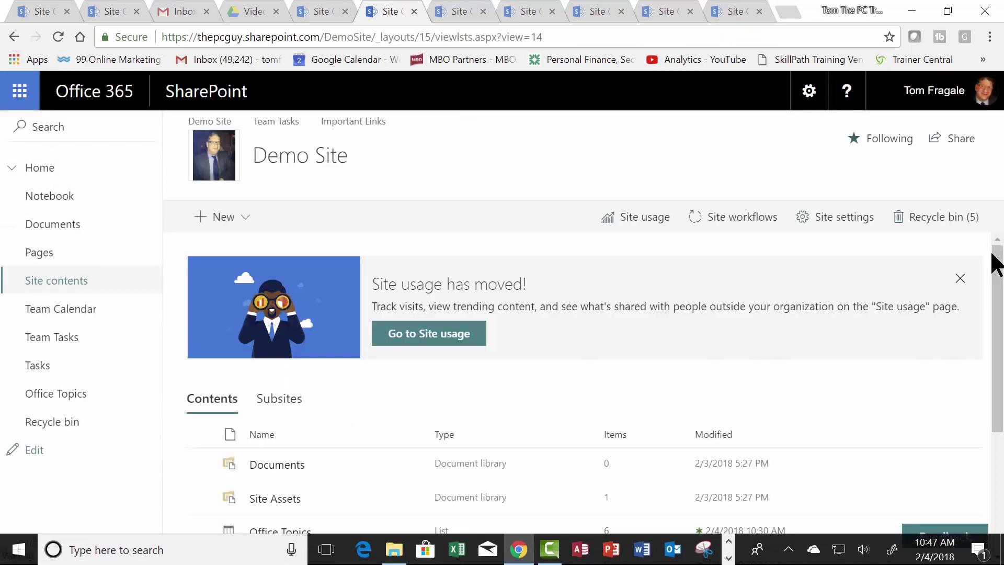
scroll(988, 366, down, 4)
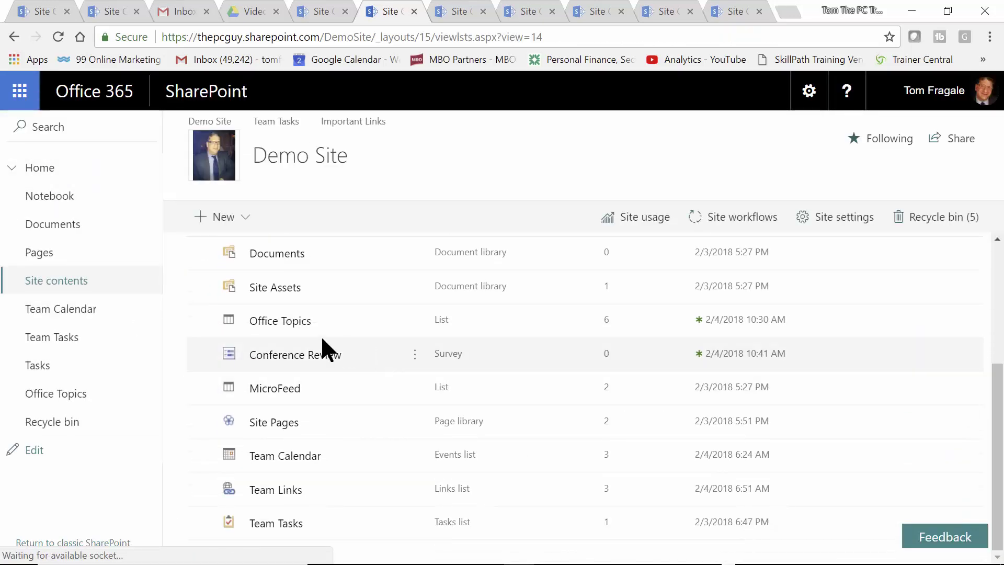
click(269, 355)
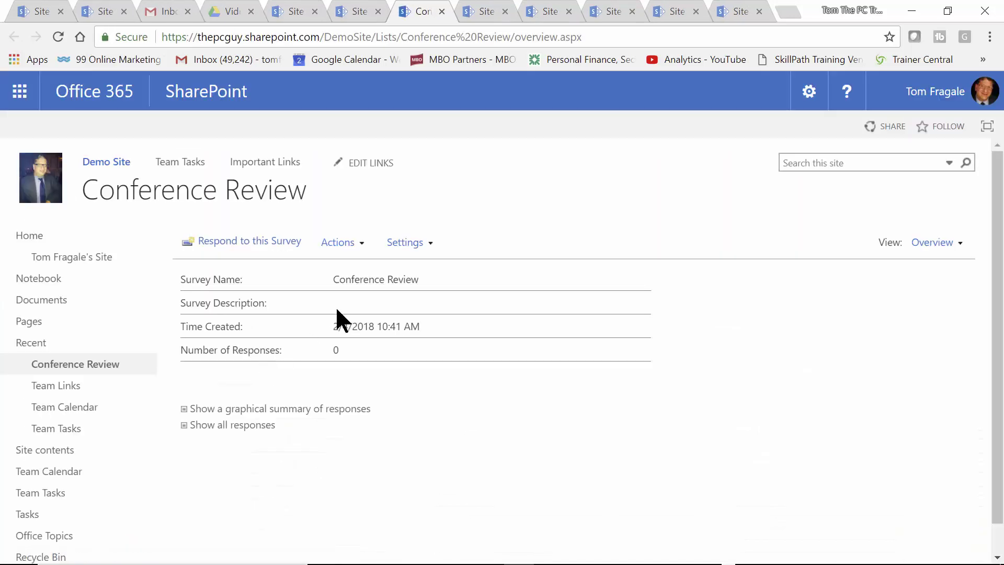
click(431, 243)
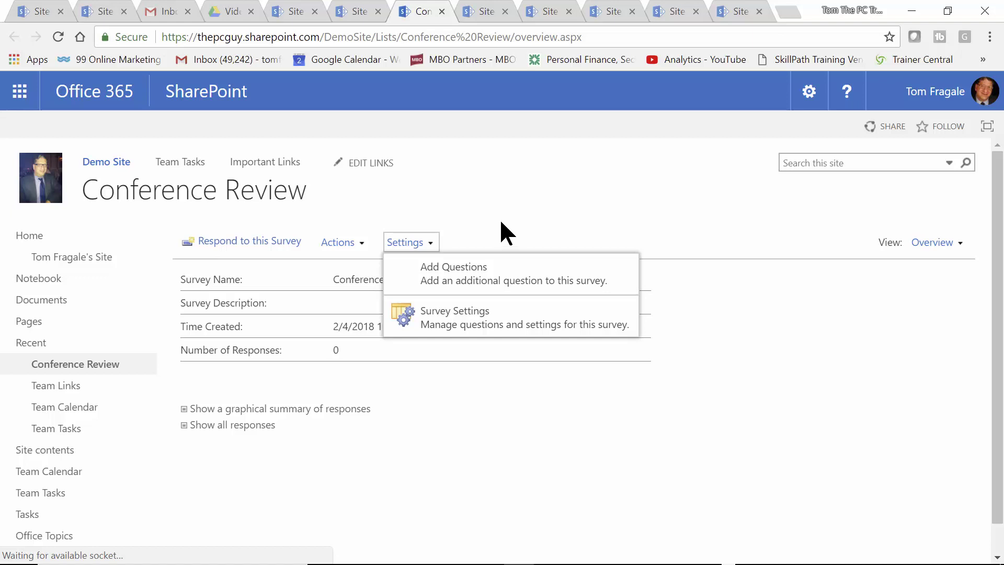
click(567, 458)
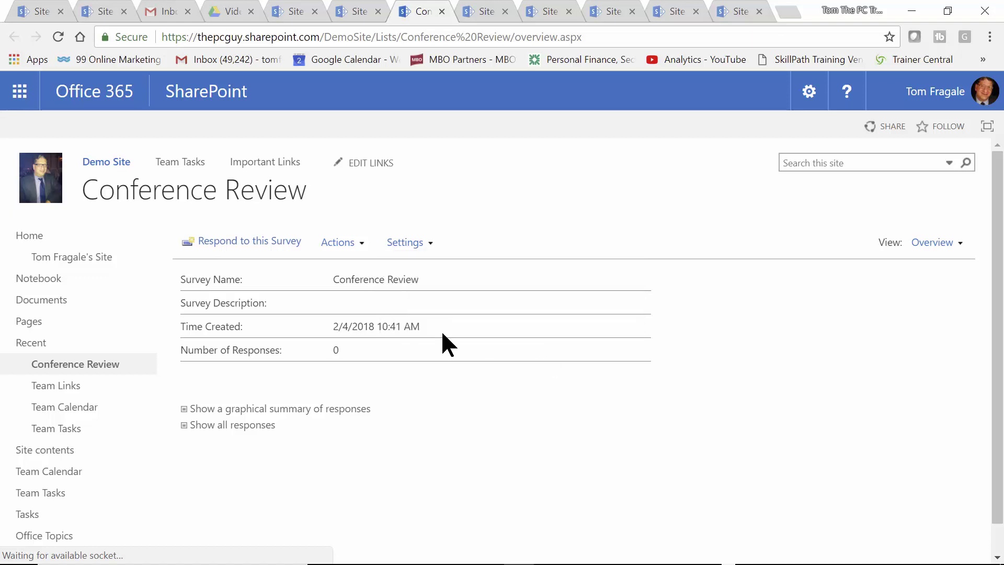
click(360, 243)
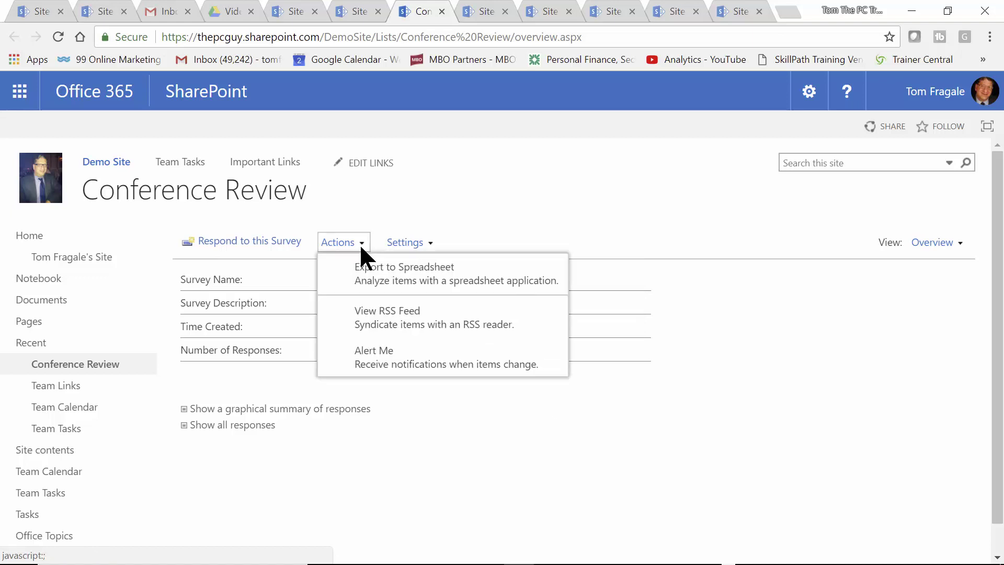
click(478, 199)
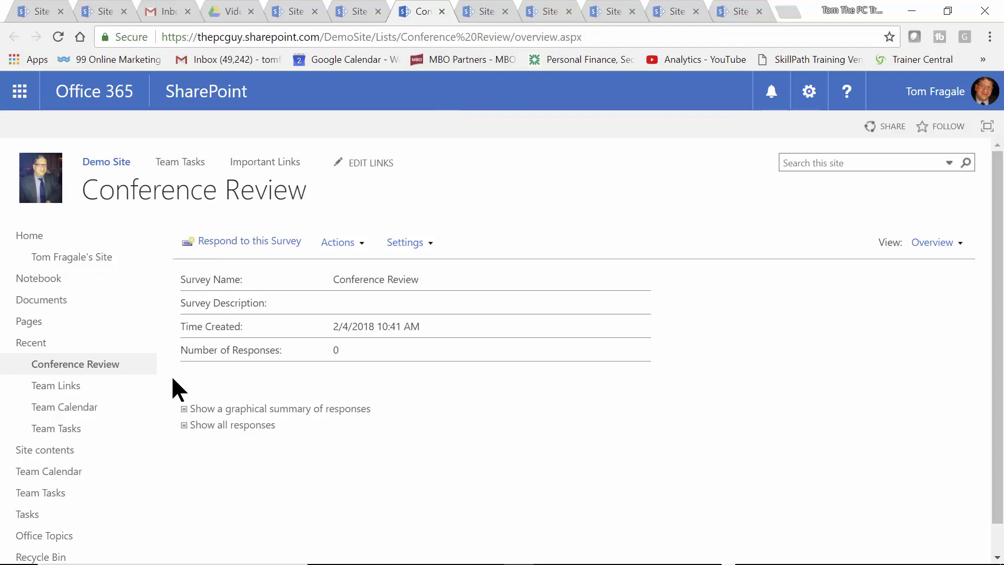
Copy the web address of the Conference Review survey's overview page.
click(55, 365)
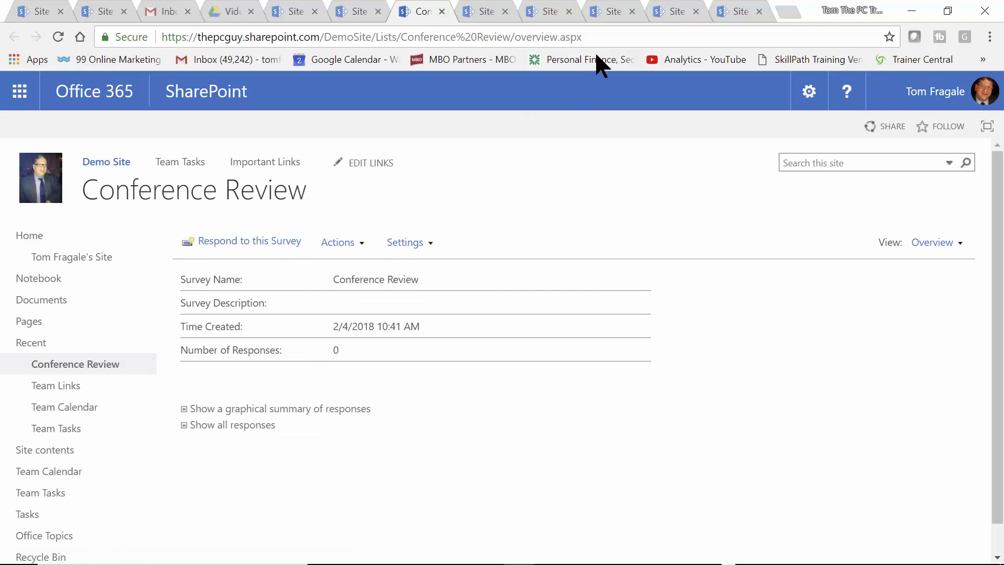
drag(591, 37, 159, 37)
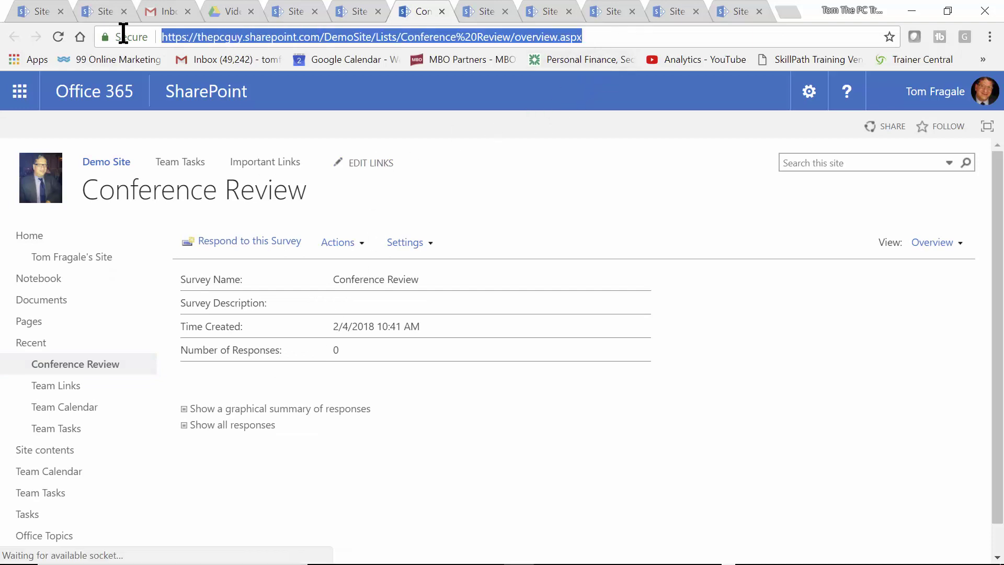
right_click(372, 37)
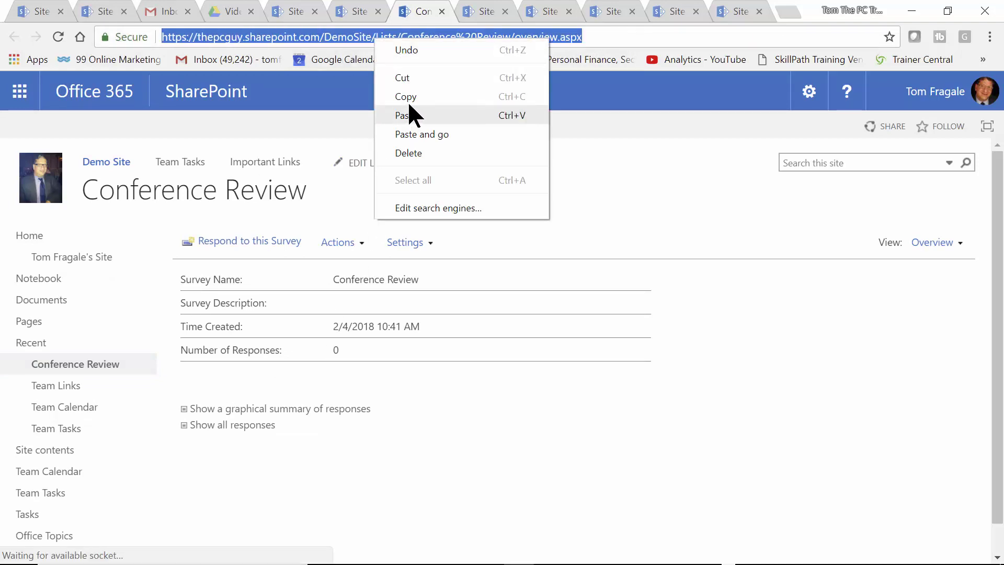
click(408, 96)
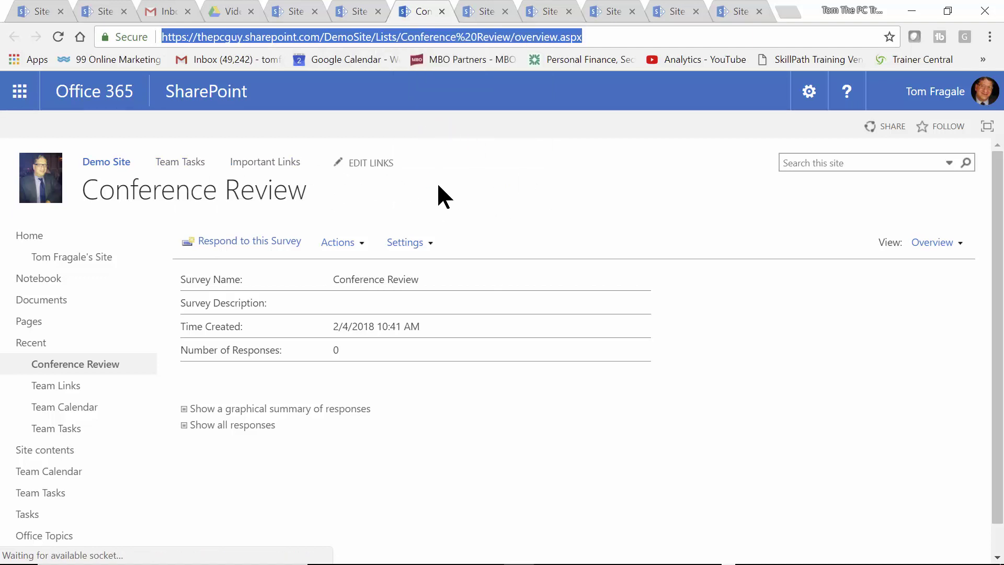
Add a site navigation link after Important Links named "Conference Survey" with the copied survey address, and save the links.
click(368, 163)
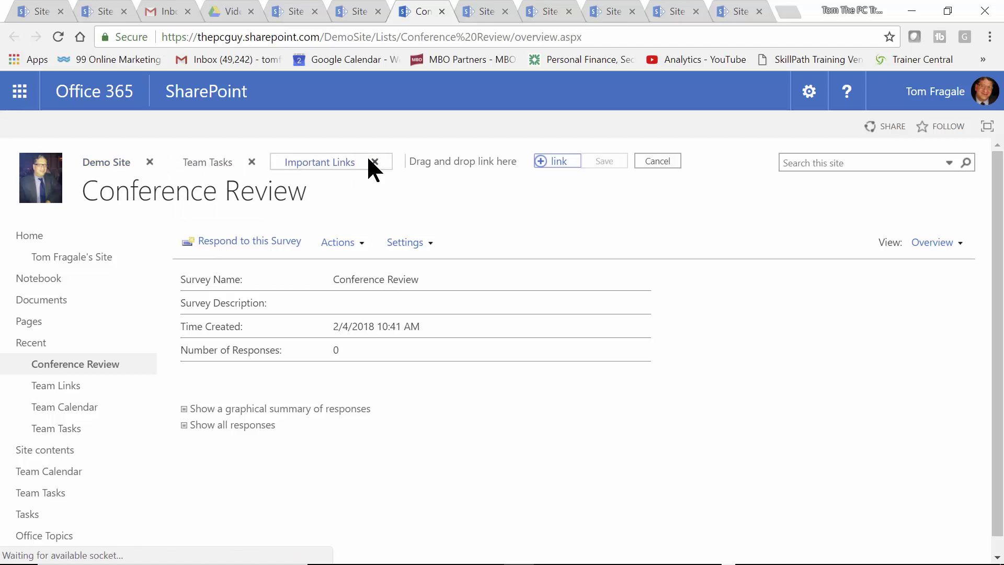
click(541, 162)
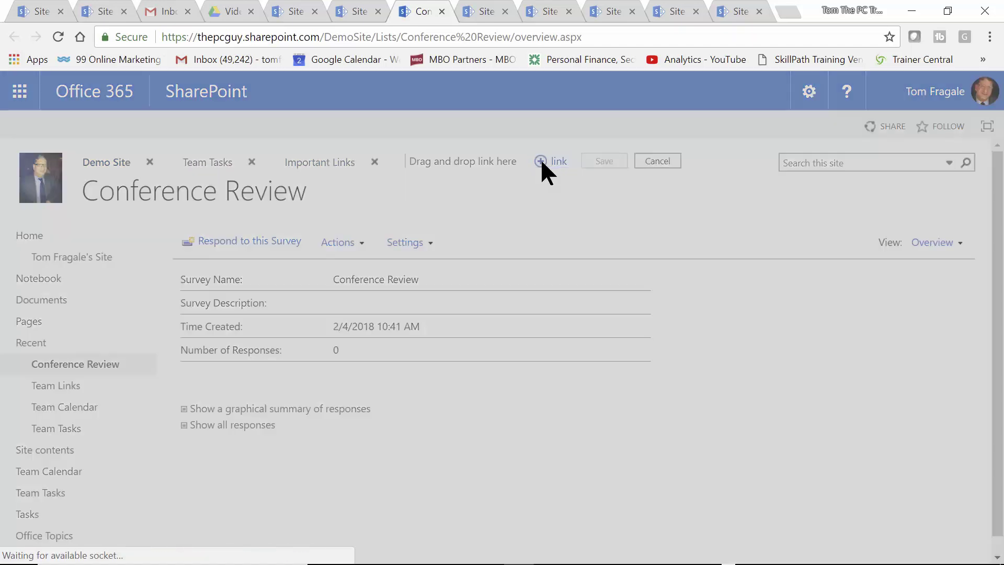
text(Con)
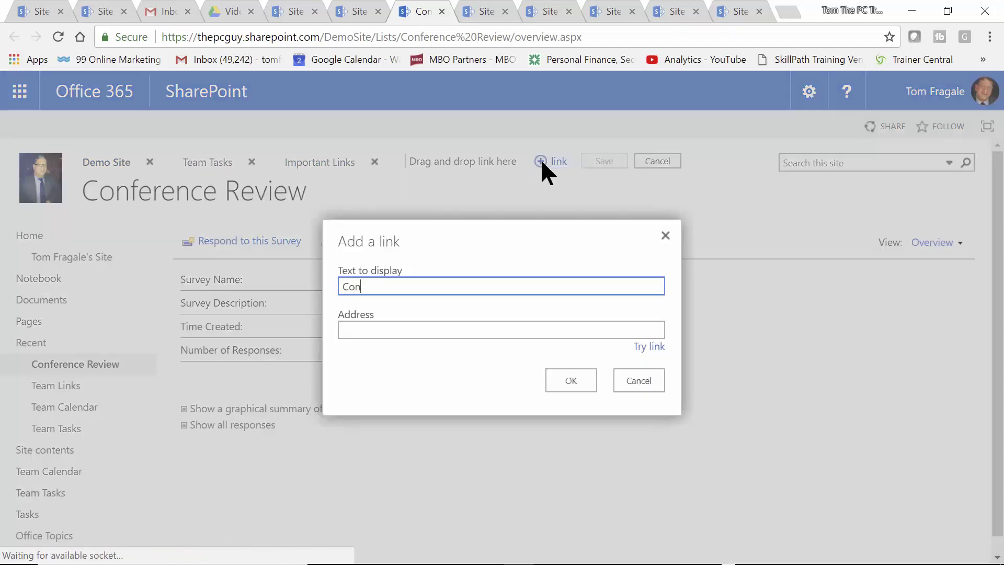
text(ference )
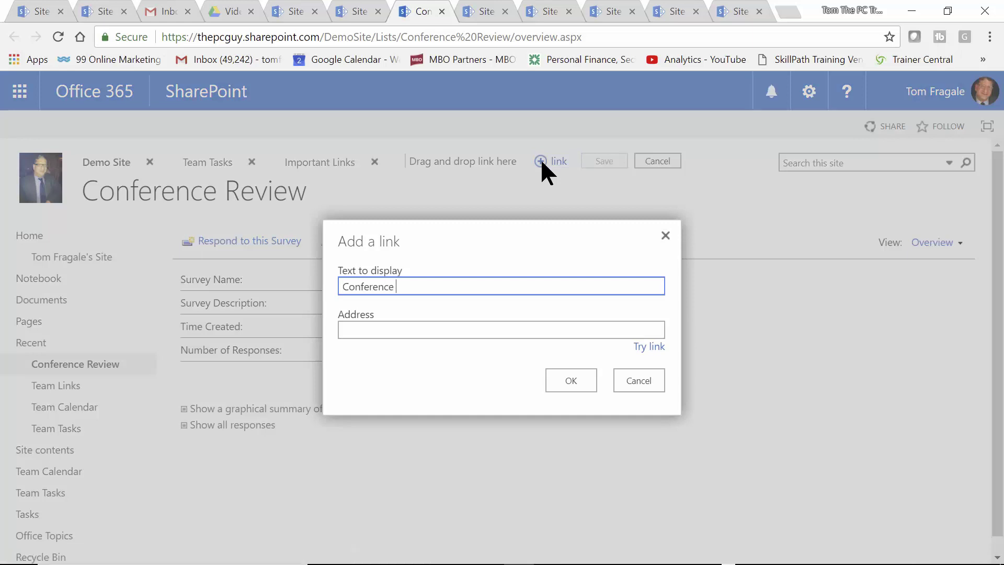
text(Syurvey)
key(Tab)
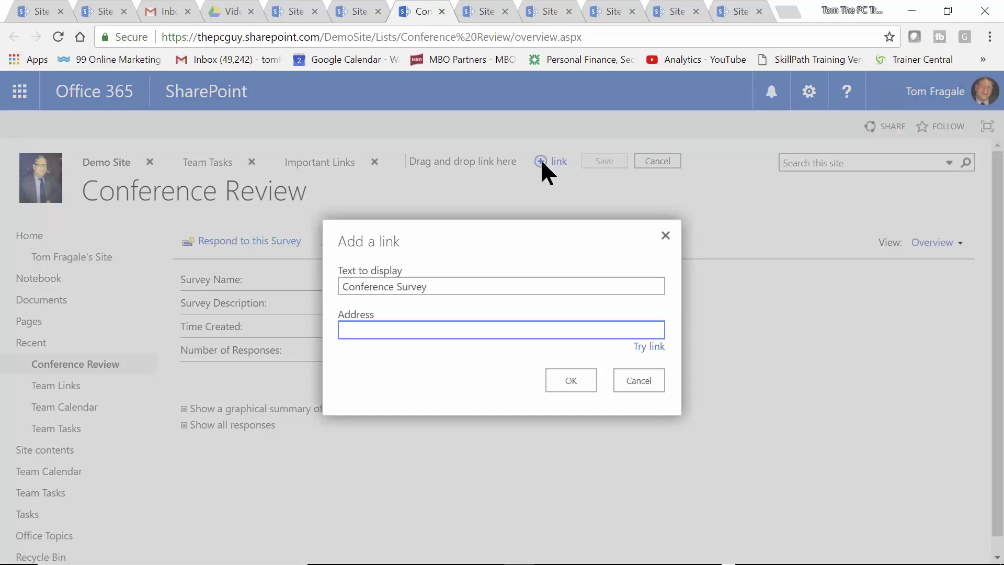
key(ctrl+v)
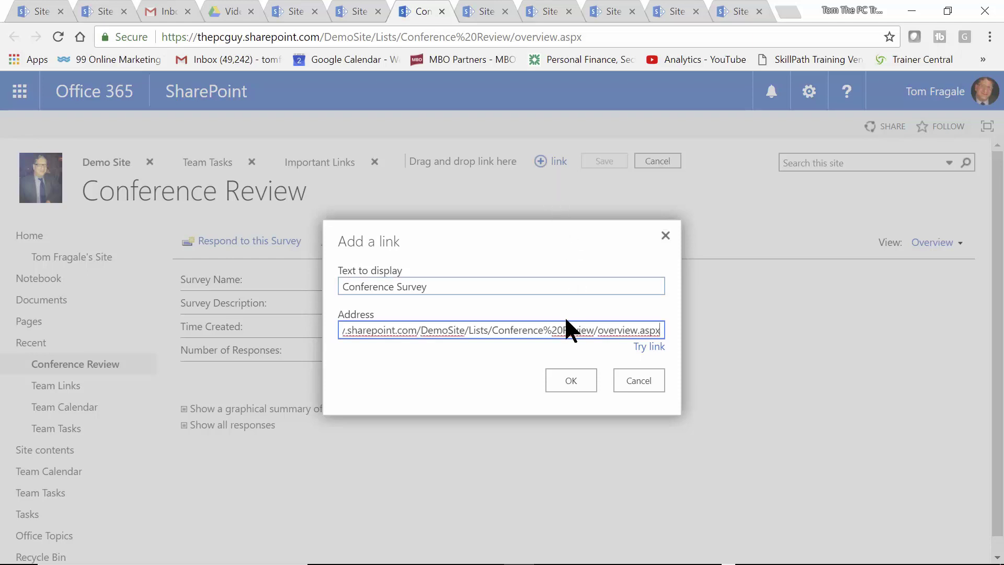
click(563, 379)
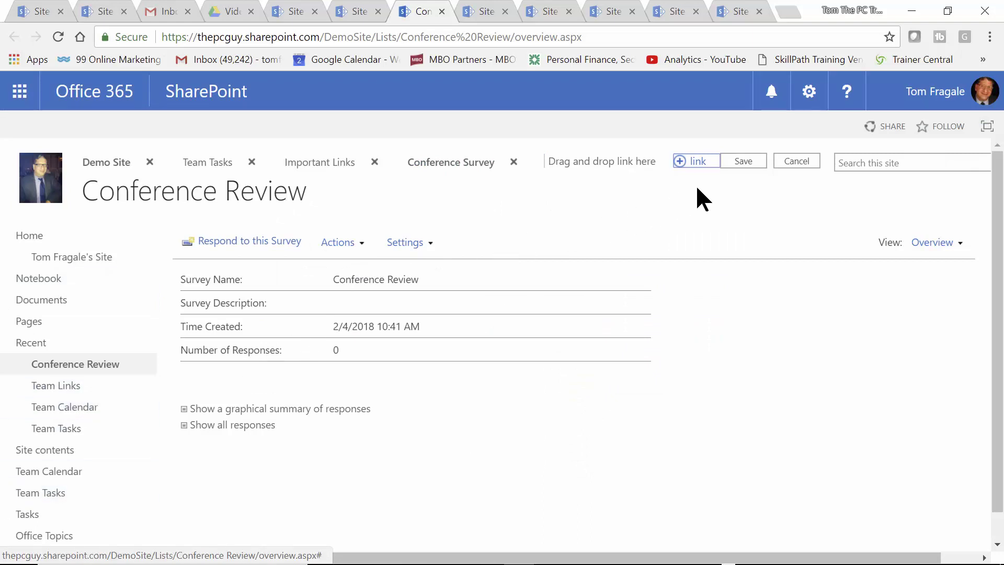
click(744, 164)
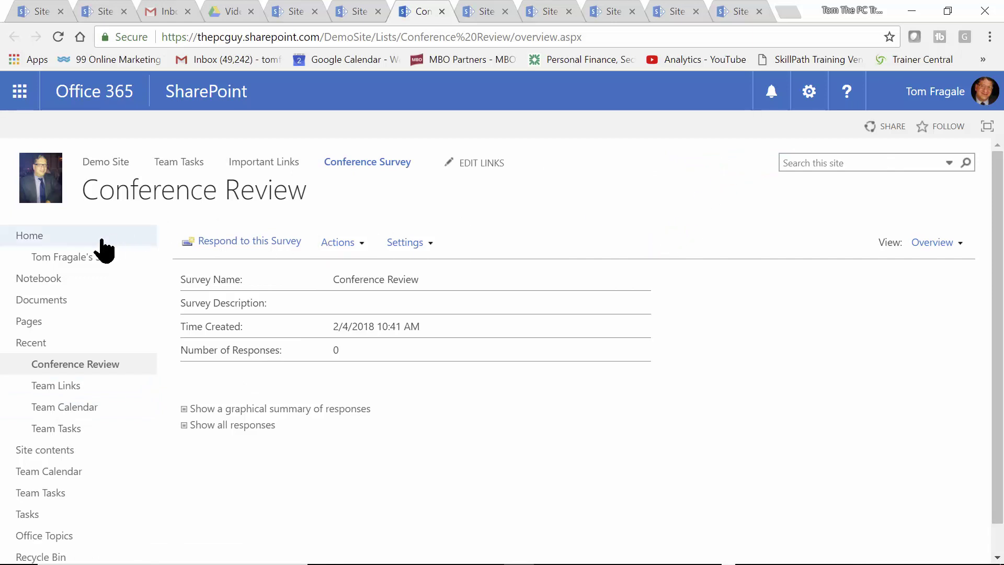
Go to the Demo Site home page and open it for editing.
click(12, 240)
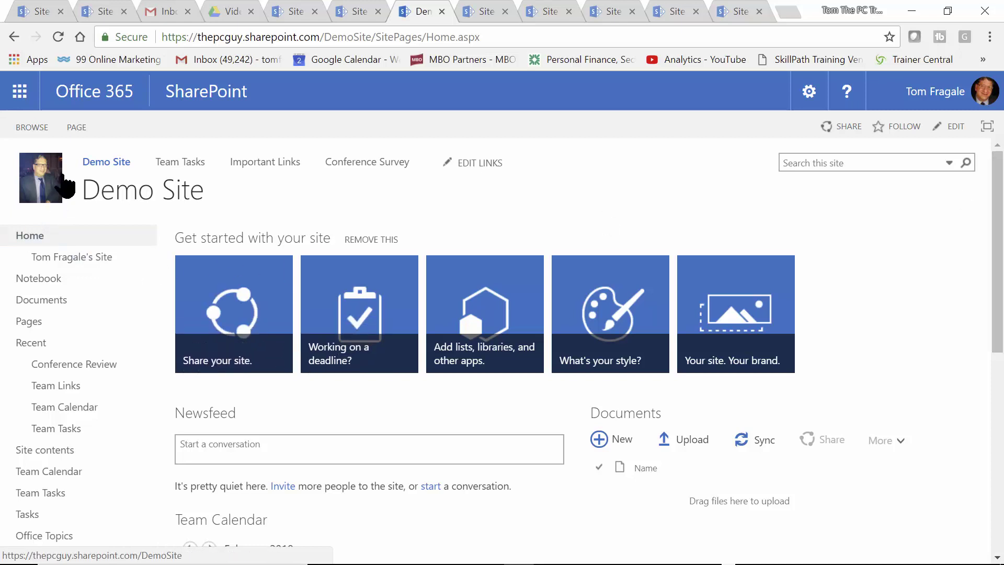
click(77, 130)
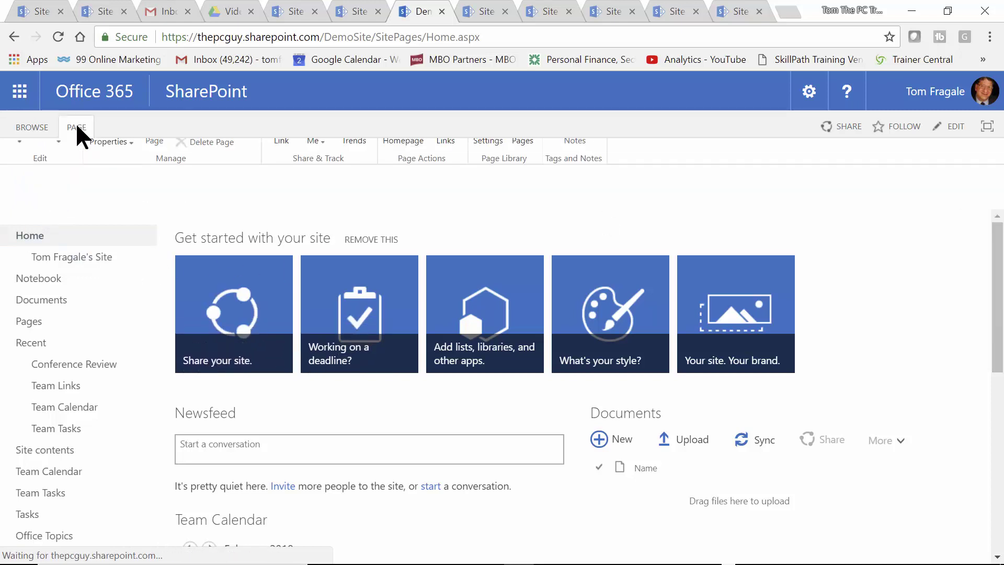
click(21, 163)
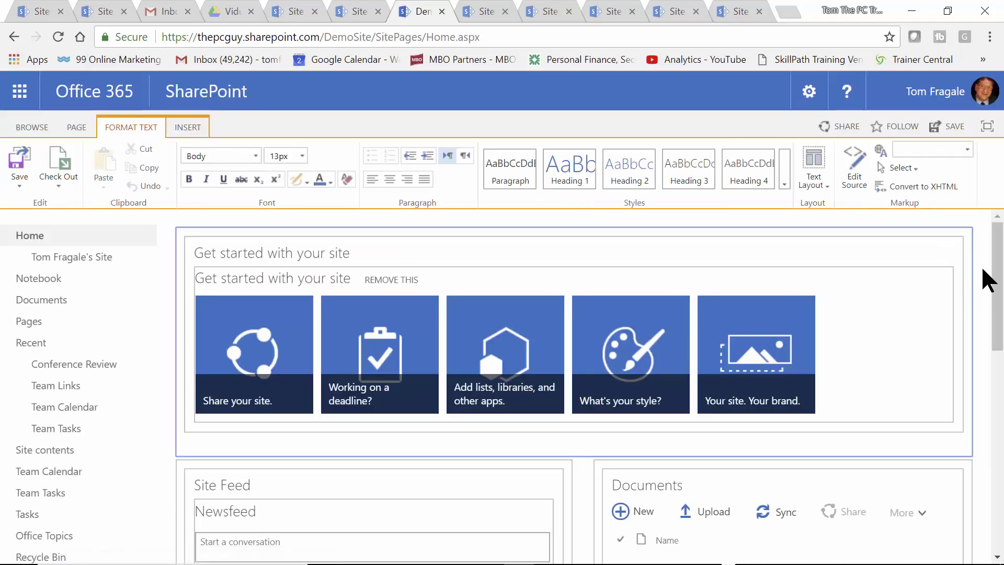
Insert the Conference Review survey as an app part below the Team Tasks part on the home page, and save the page.
drag(984, 270, 990, 395)
click(641, 489)
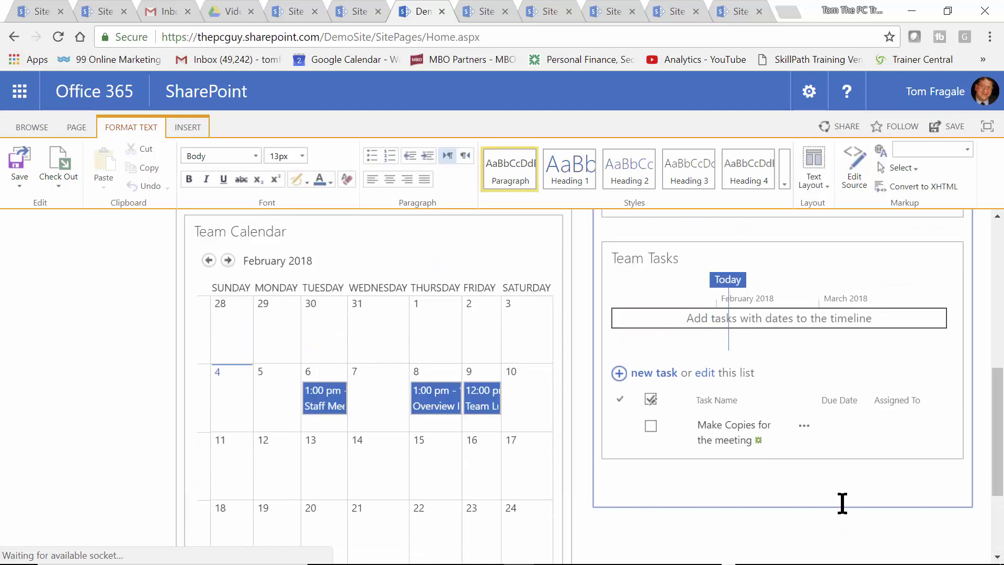
click(174, 131)
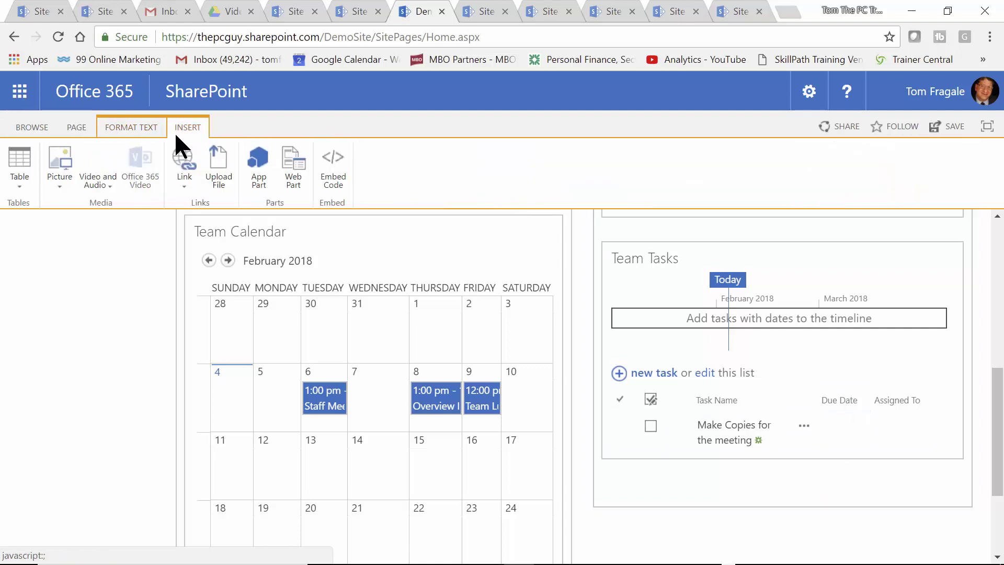
click(262, 163)
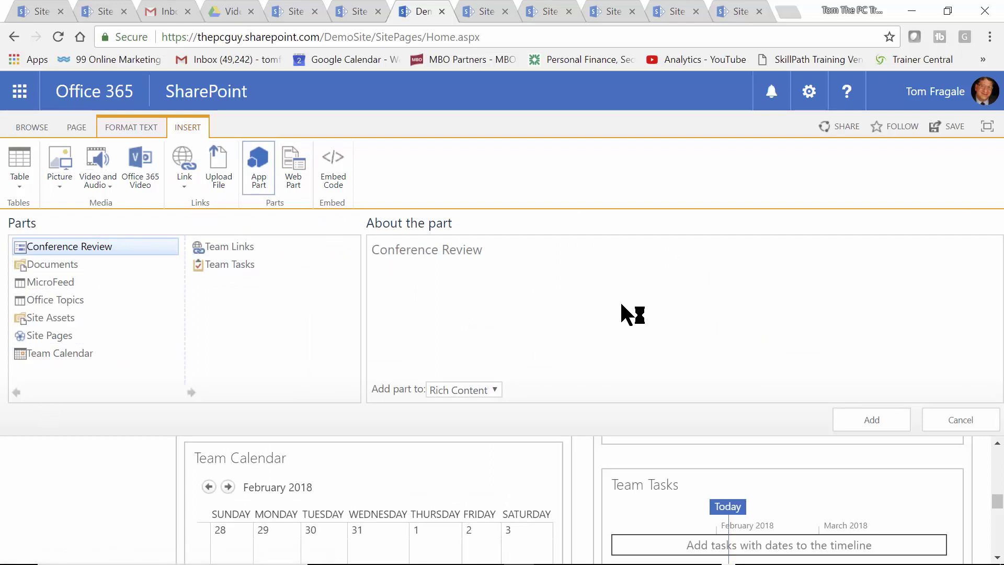
click(51, 246)
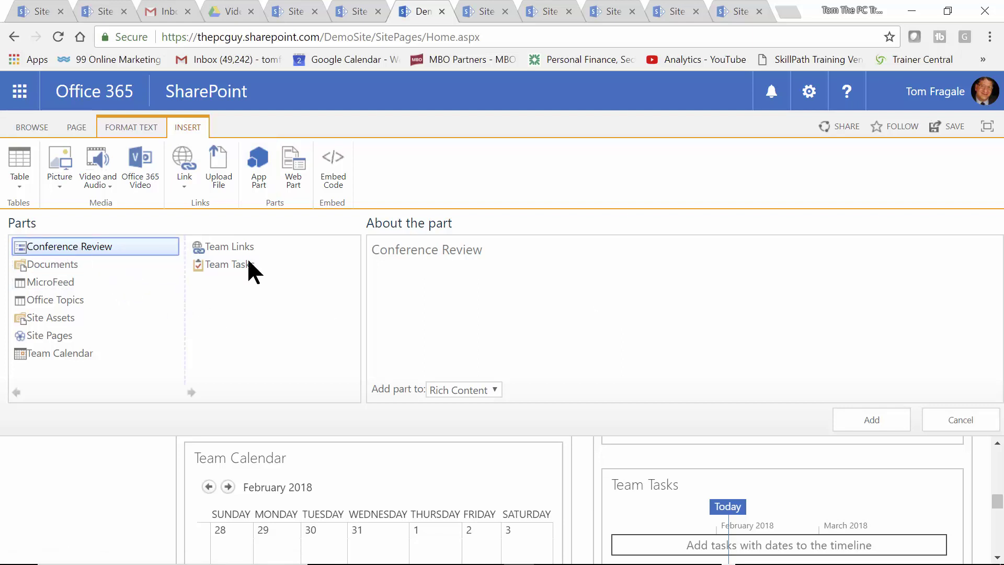
click(870, 418)
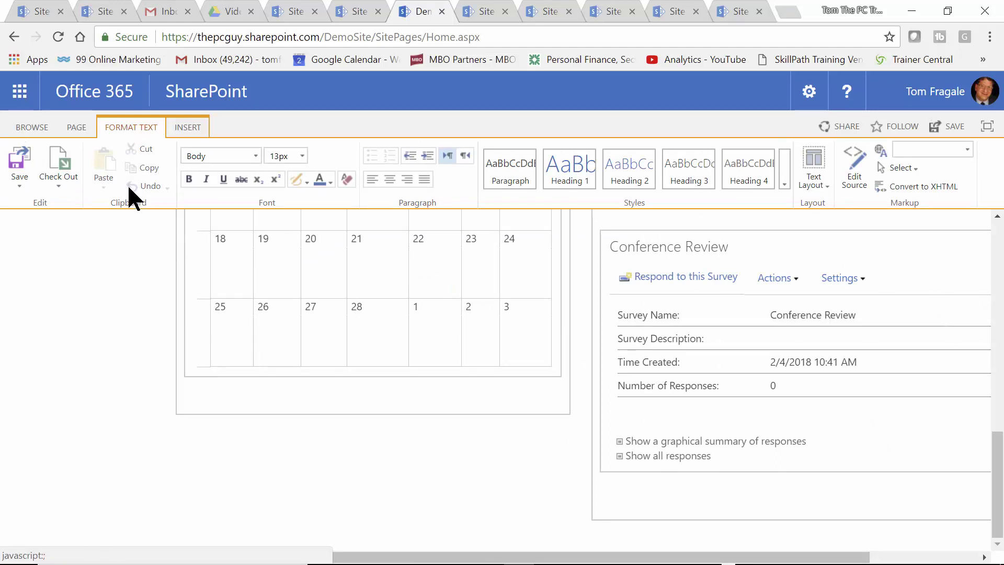
click(77, 127)
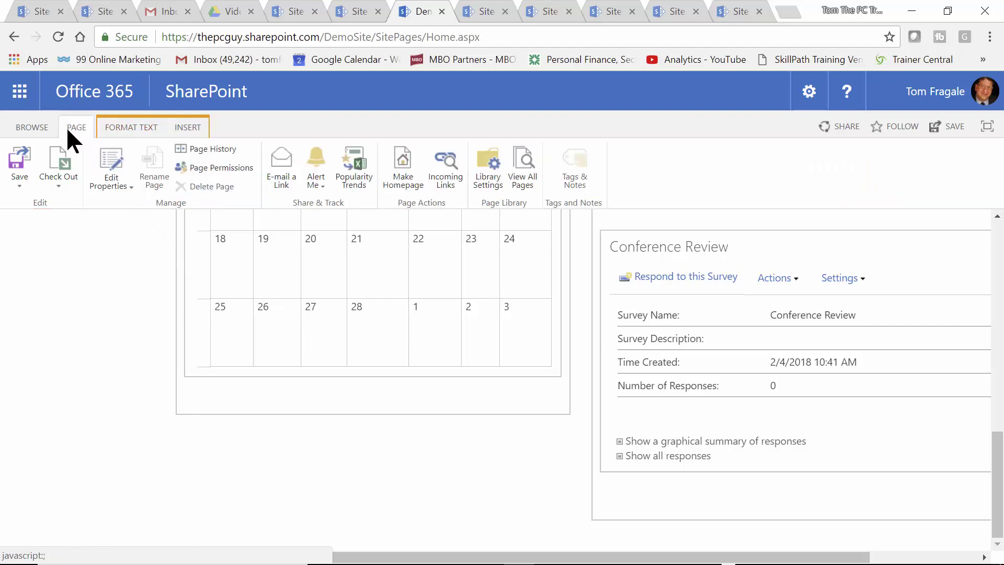
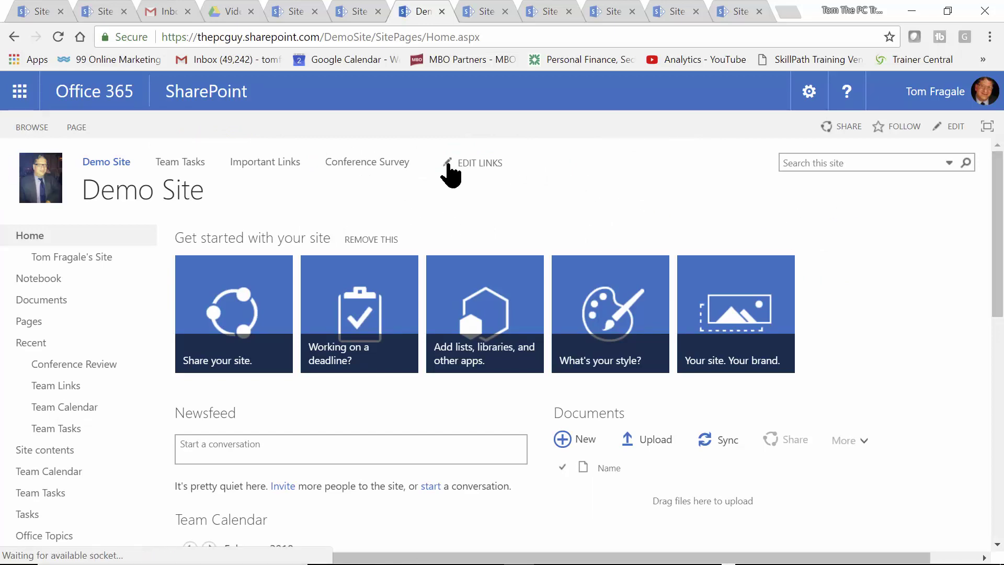
Start a response to the survey from the Conference Review part on the Demo Site home page.
drag(996, 230, 986, 439)
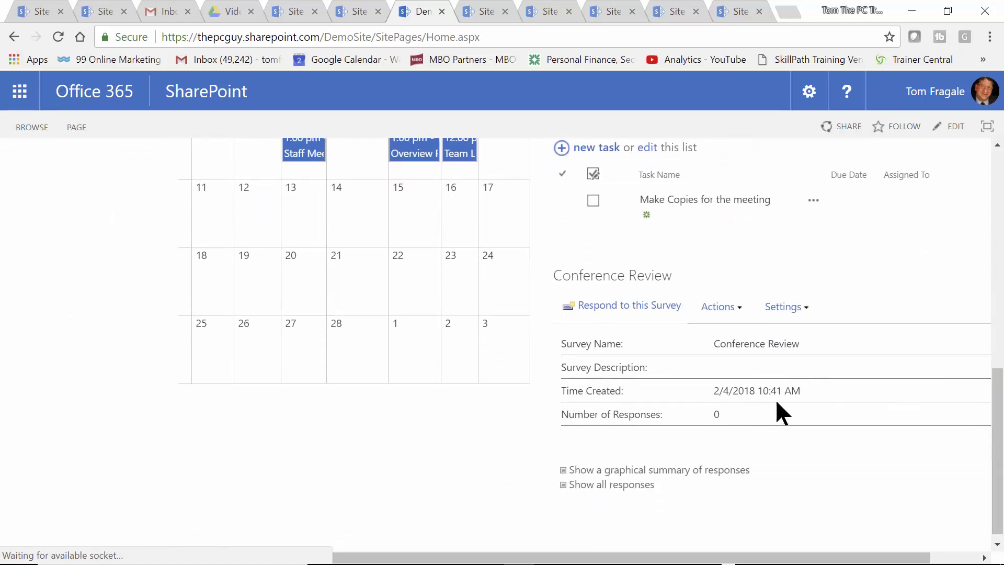
drag(998, 397, 998, 402)
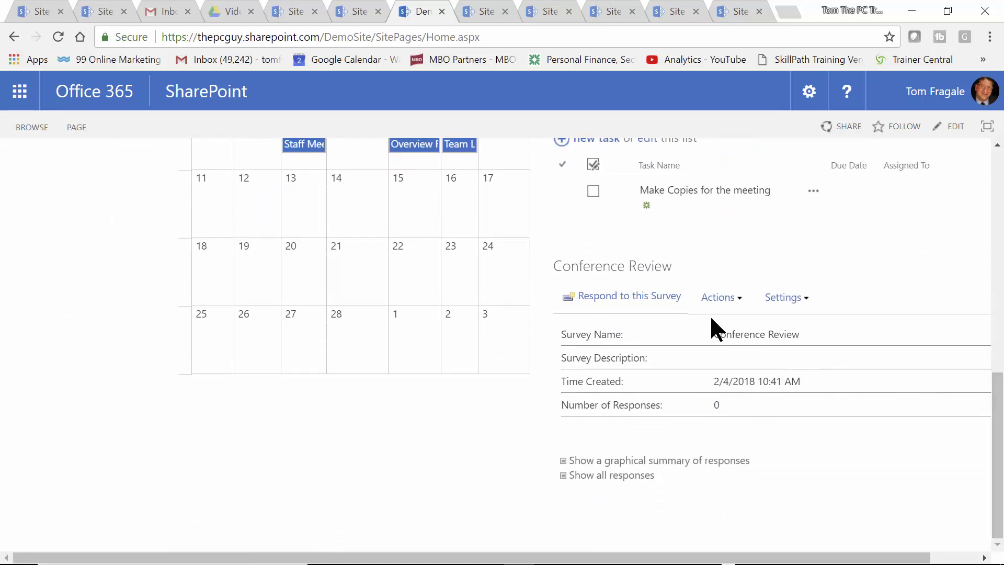
click(620, 303)
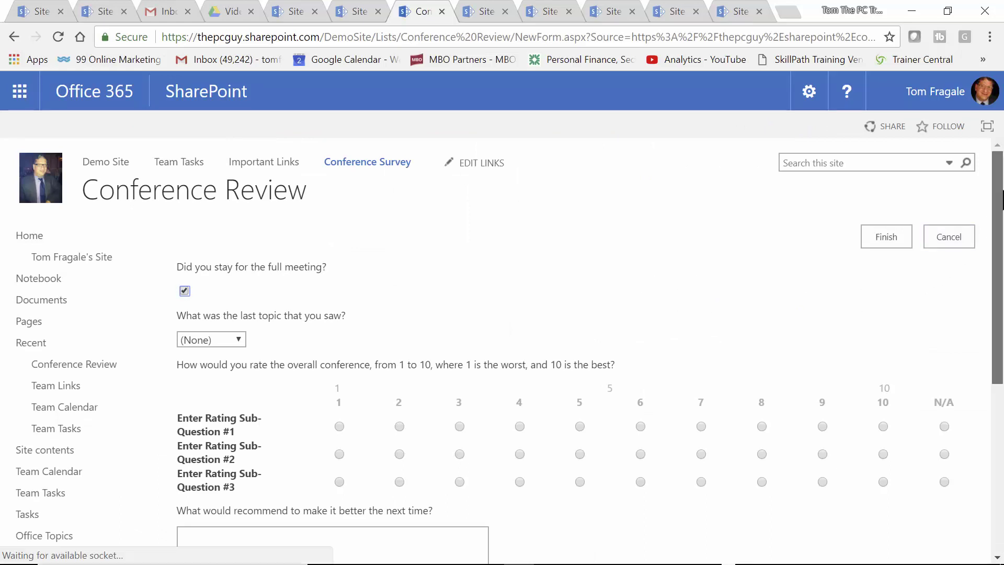
Choose Outlook as the last topic seen and rate the three conference sub-questions 10, 9 and 9.
scroll(1001, 202, down, 1)
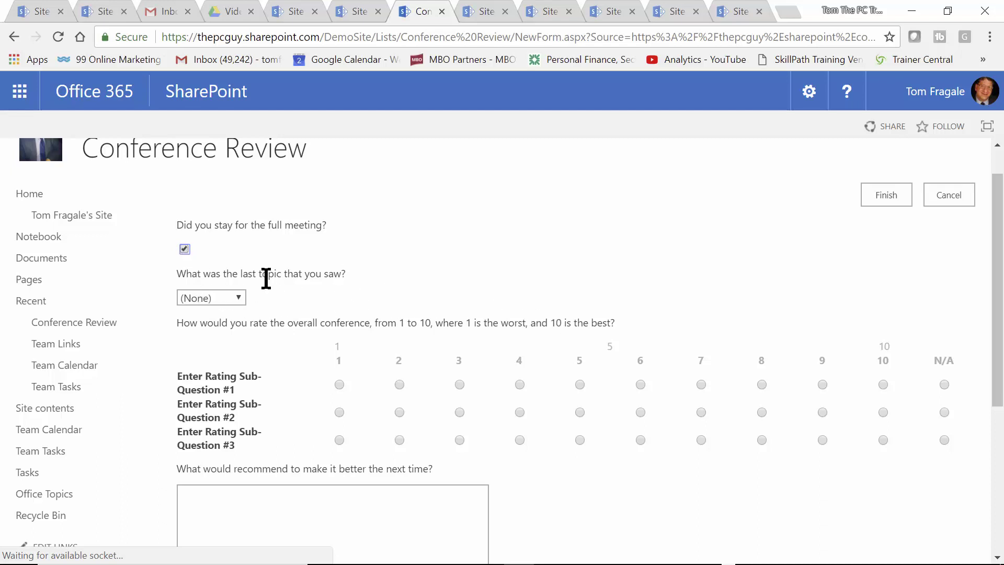
click(240, 293)
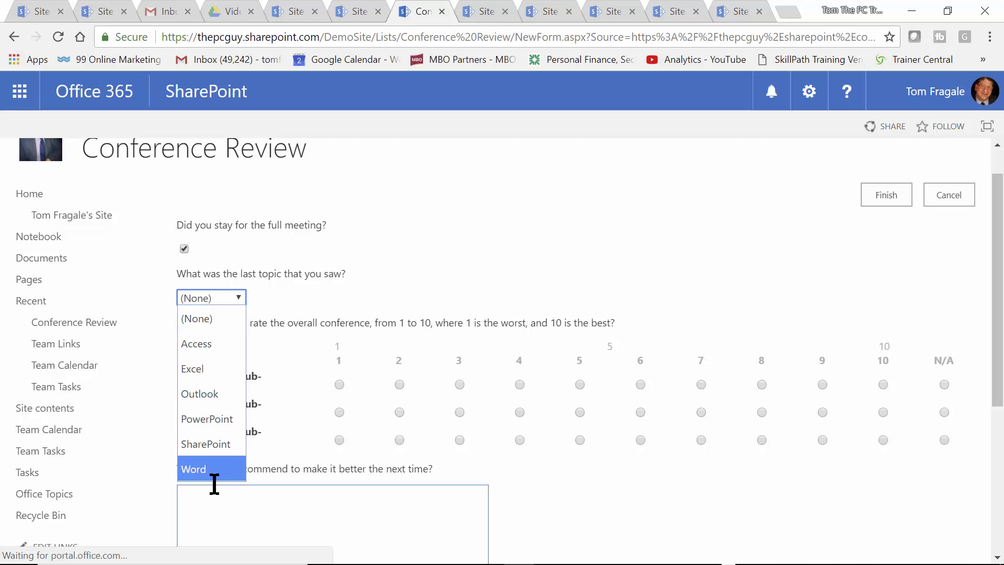
click(217, 395)
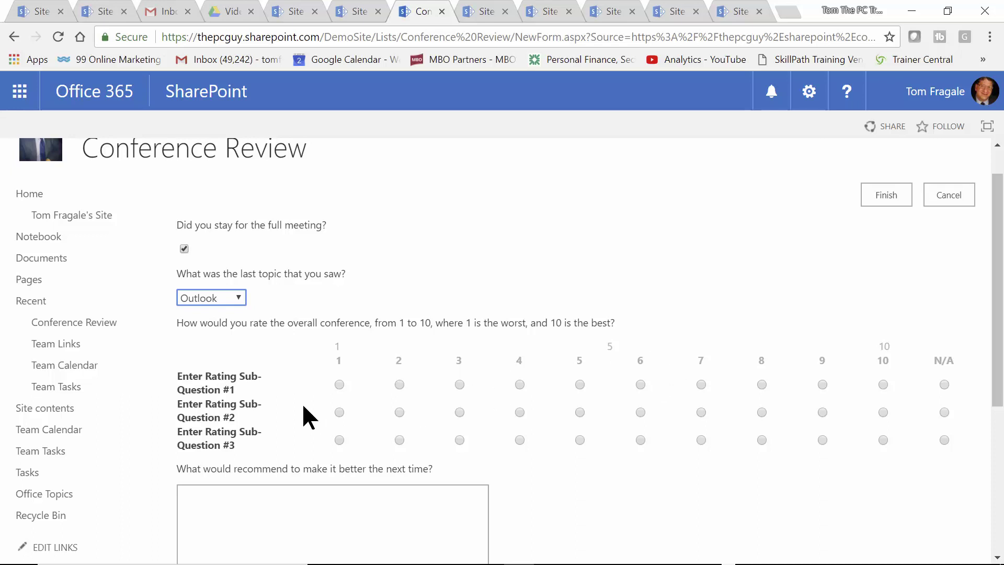
click(870, 392)
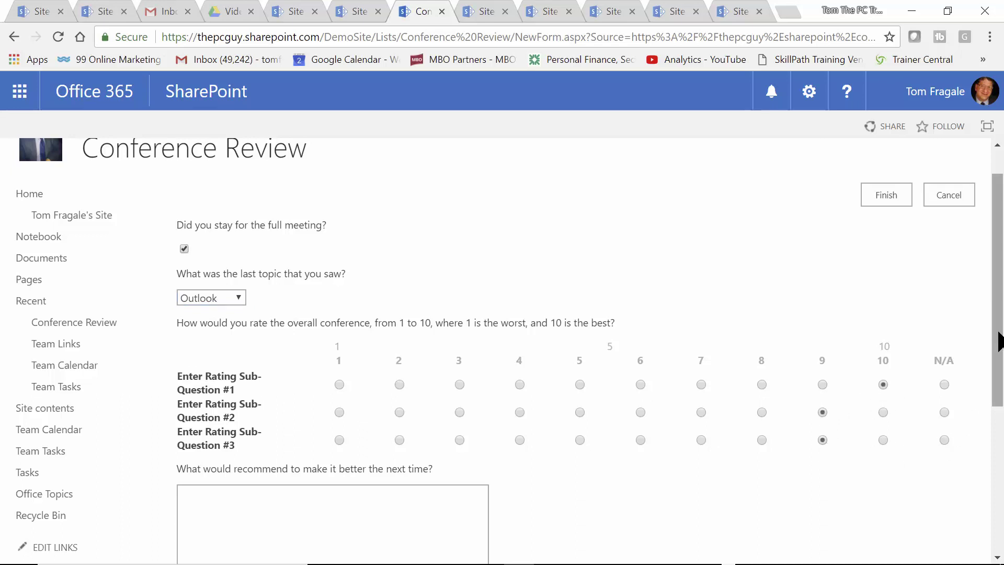
Answer the improvement question with "Make each topic a little longer. Add more content, and less breaks.".
drag(996, 335, 994, 403)
click(353, 376)
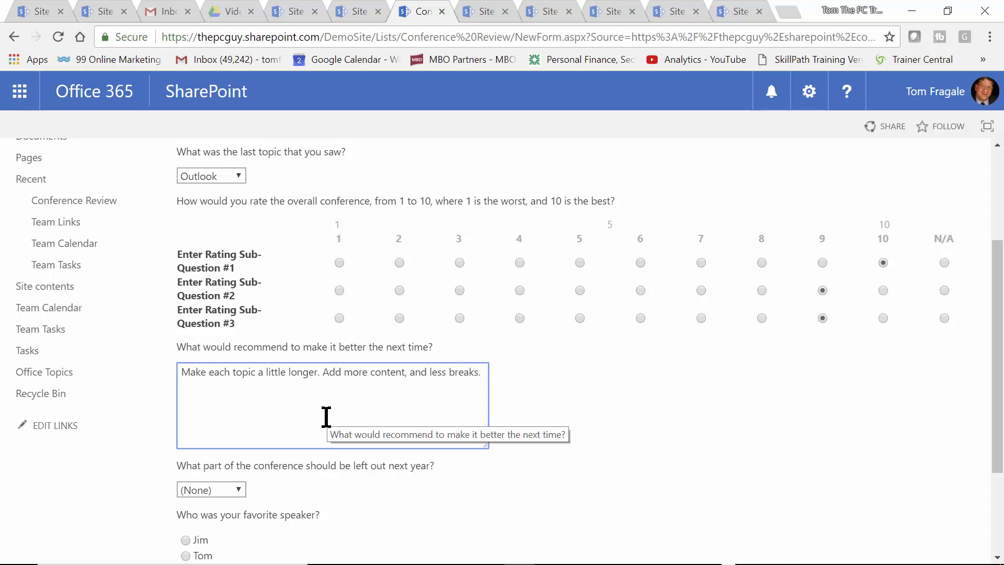
Choose Outlook as the part to leave out next year and select the fourth listed name as favorite speaker.
drag(997, 336, 993, 445)
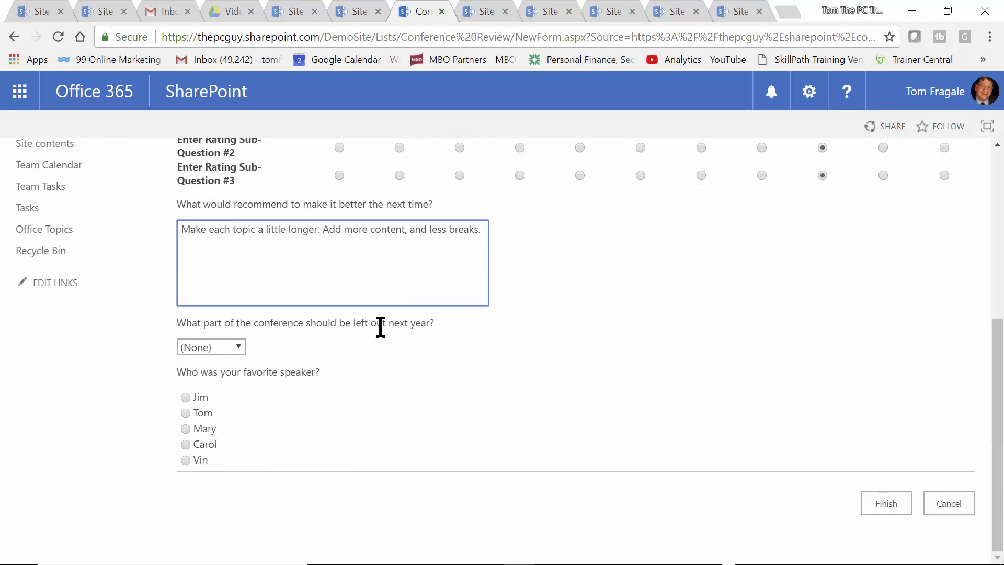
click(240, 347)
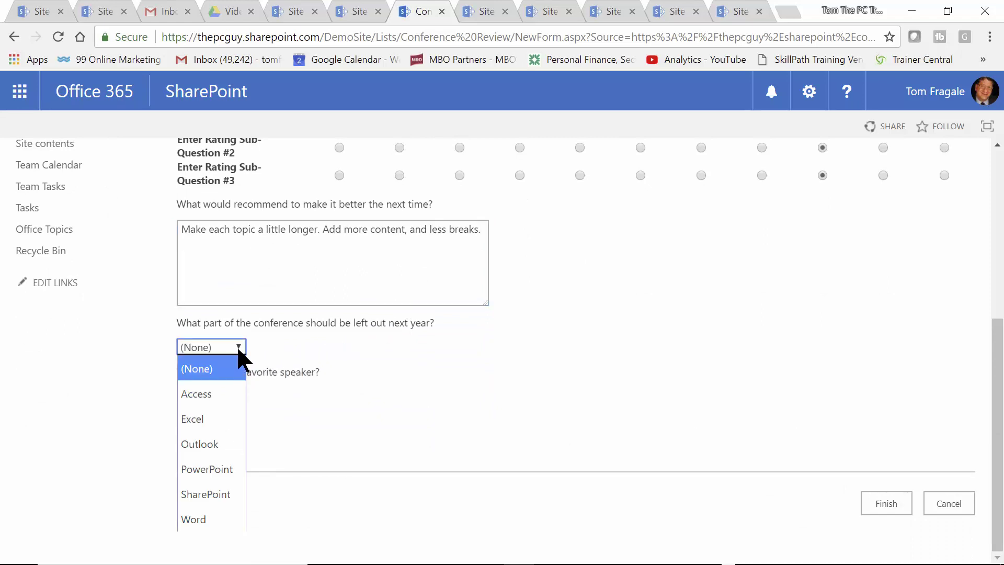
click(216, 456)
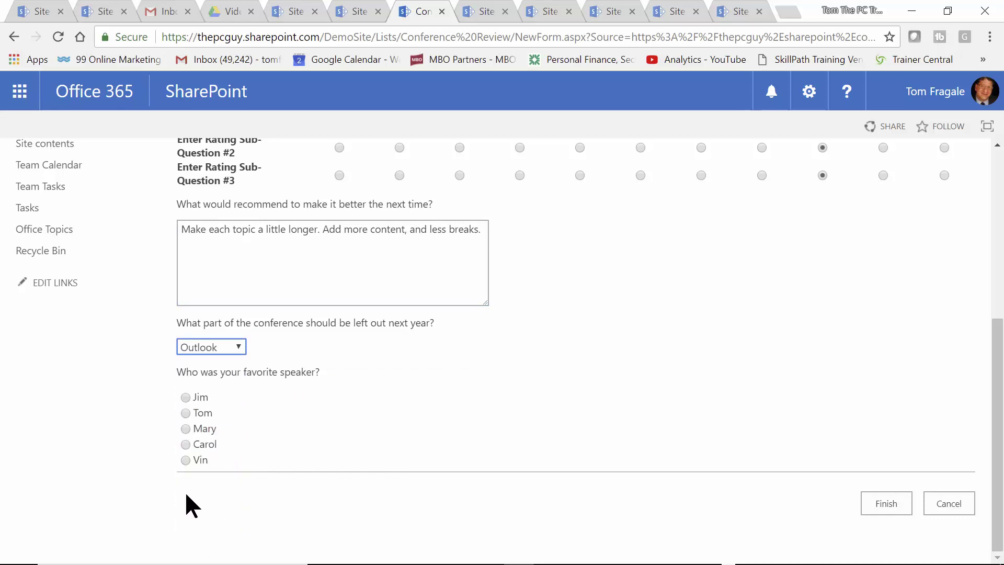
click(262, 431)
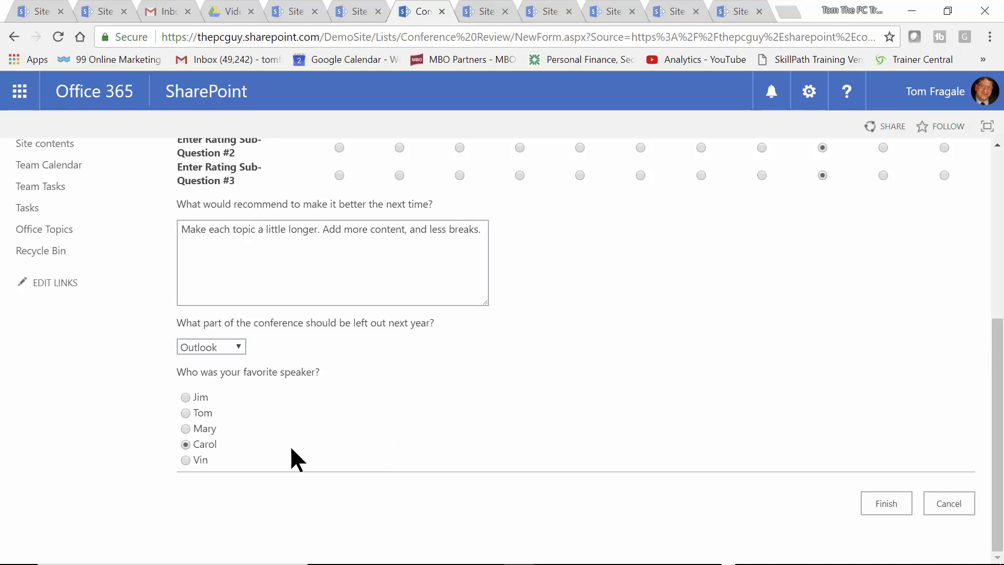
Review all answers and the choices for the part to leave out, and submit the survey response.
drag(998, 387, 1002, 173)
scroll(961, 230, down, 1)
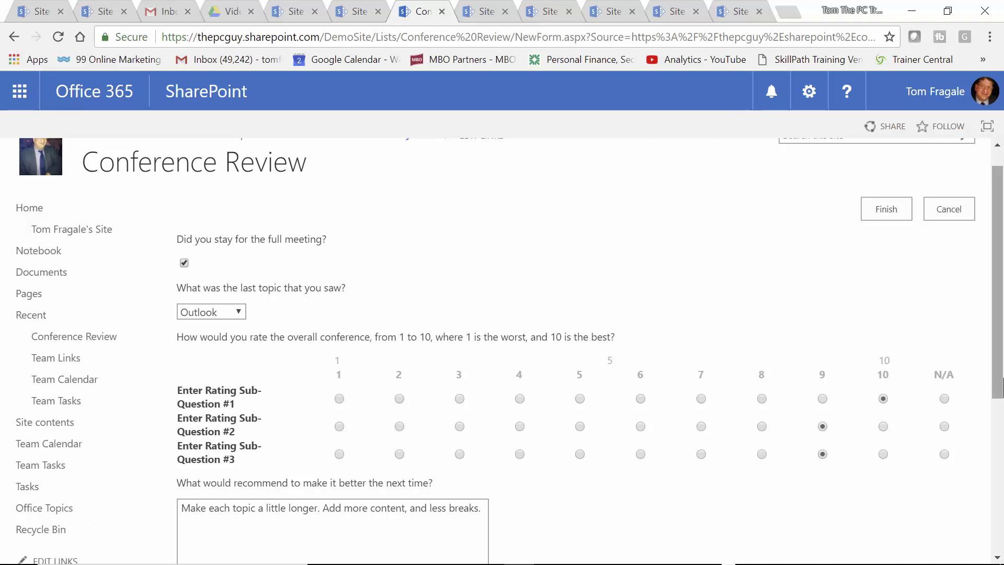
scroll(1001, 382, down, 4)
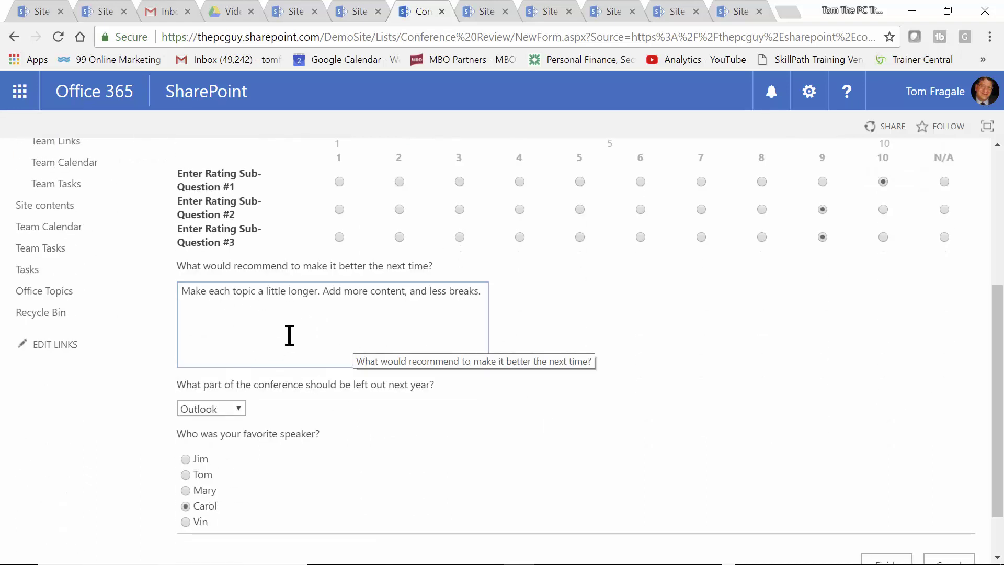
click(237, 409)
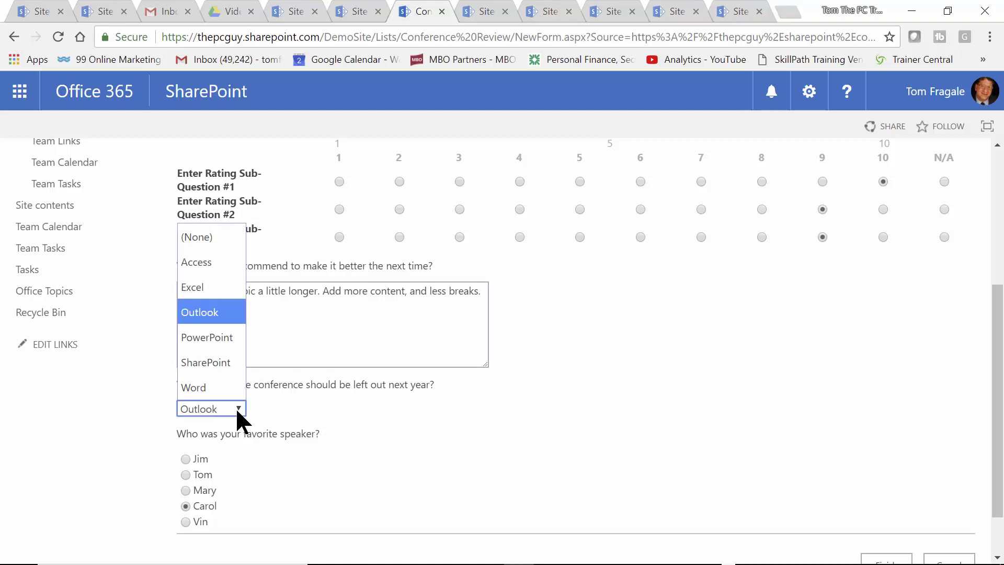
click(236, 407)
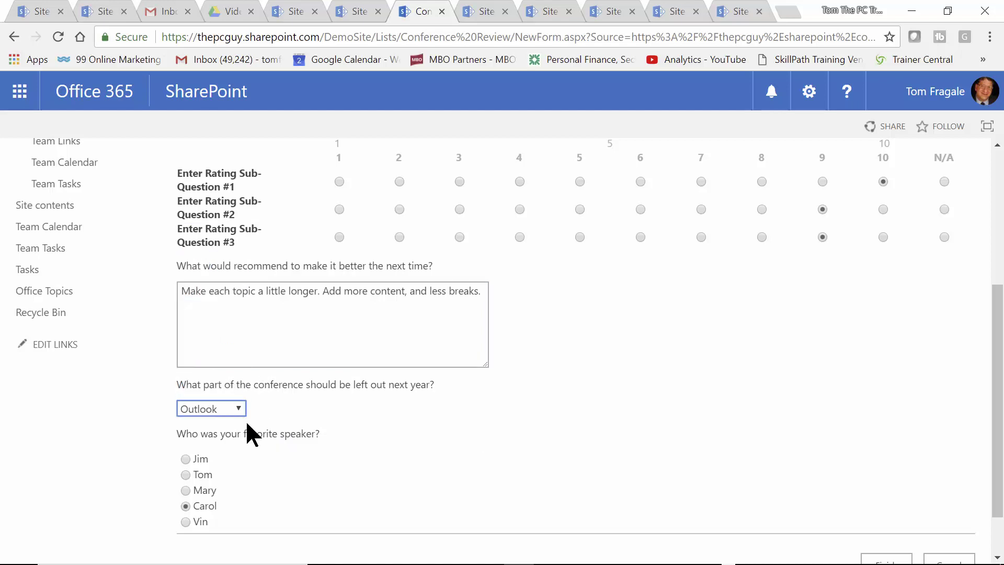
click(239, 408)
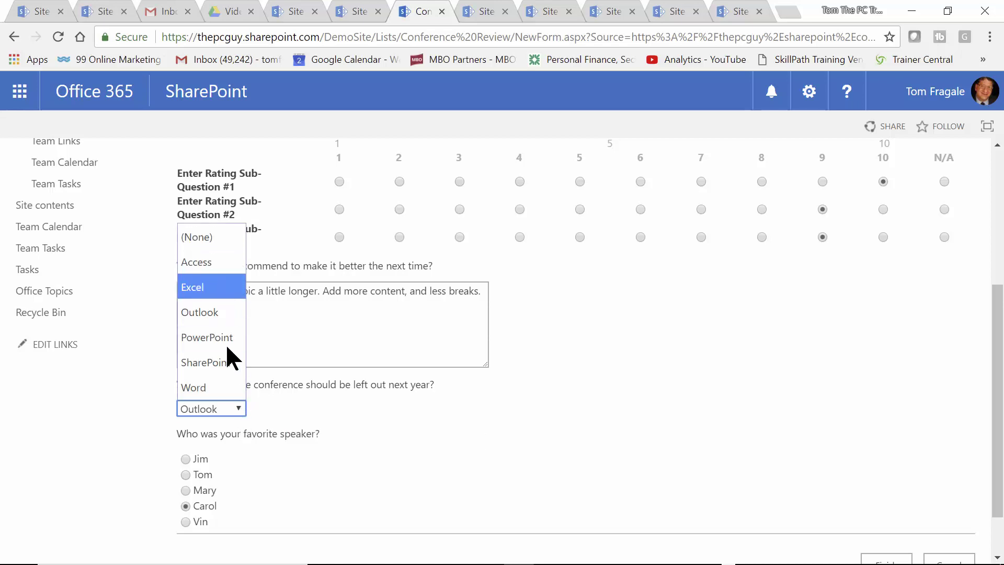
click(413, 448)
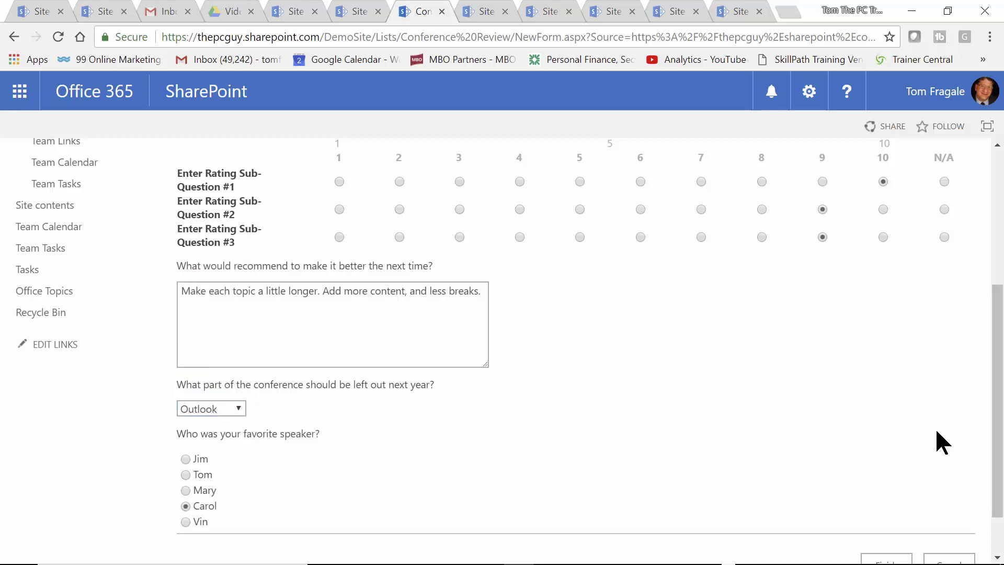
scroll(996, 445, down, 2)
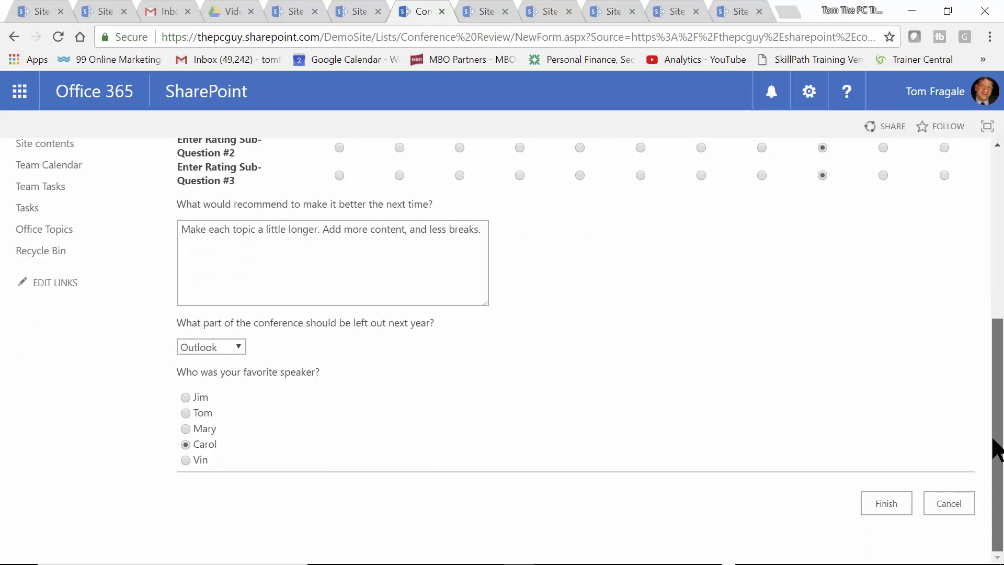
click(883, 502)
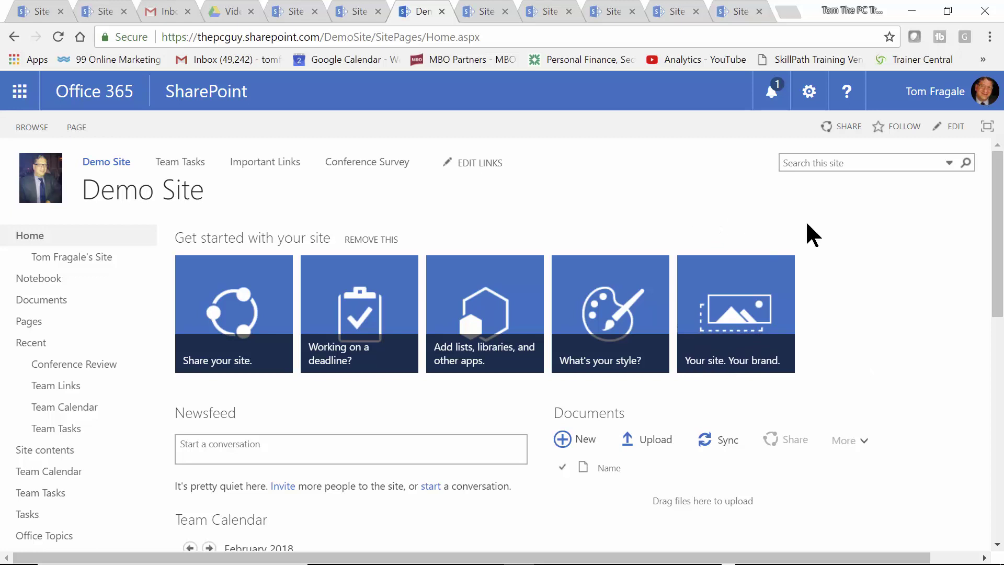
Open the Conference Survey site link, try to respond to the survey a second time, and return to its overview.
click(357, 162)
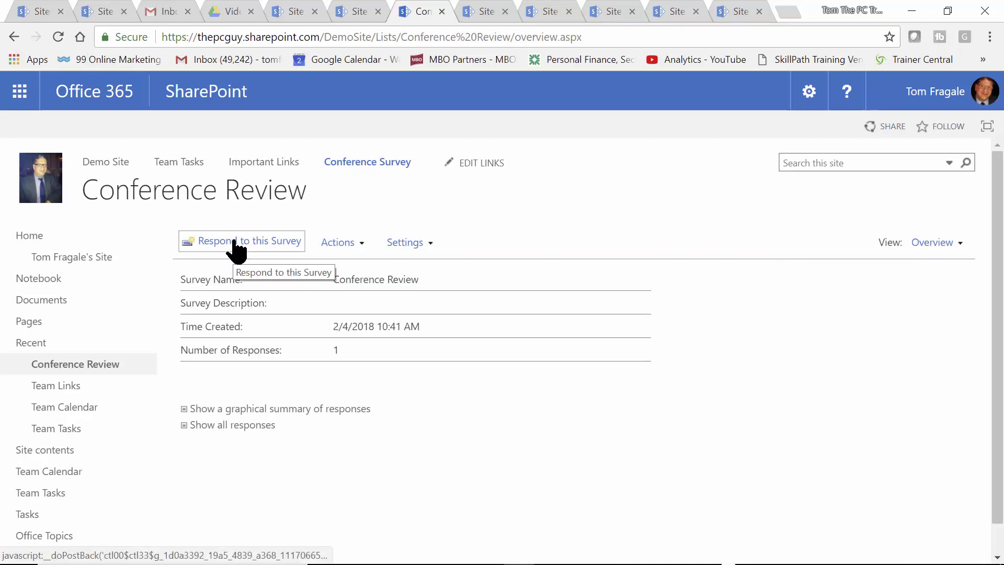
click(234, 243)
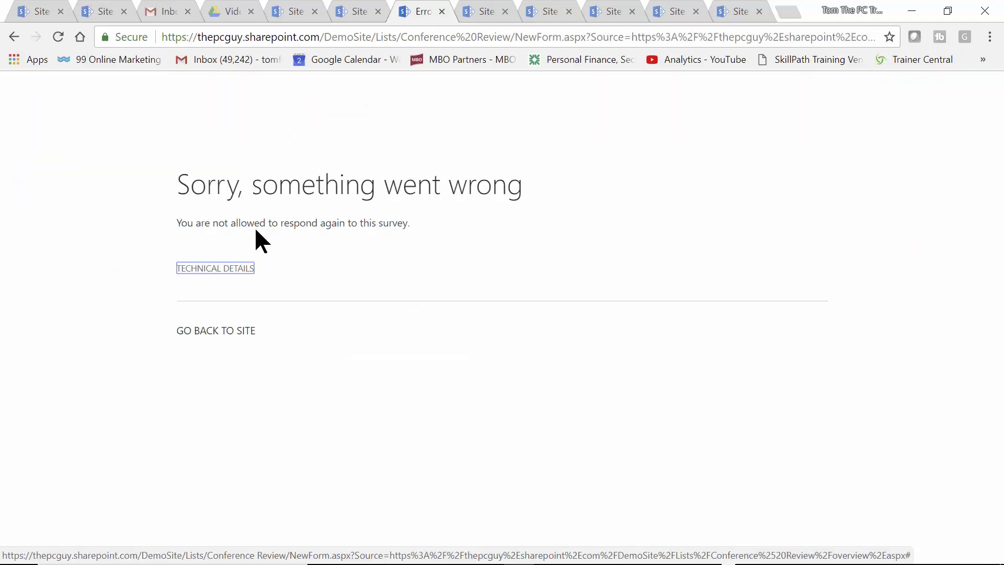
click(13, 37)
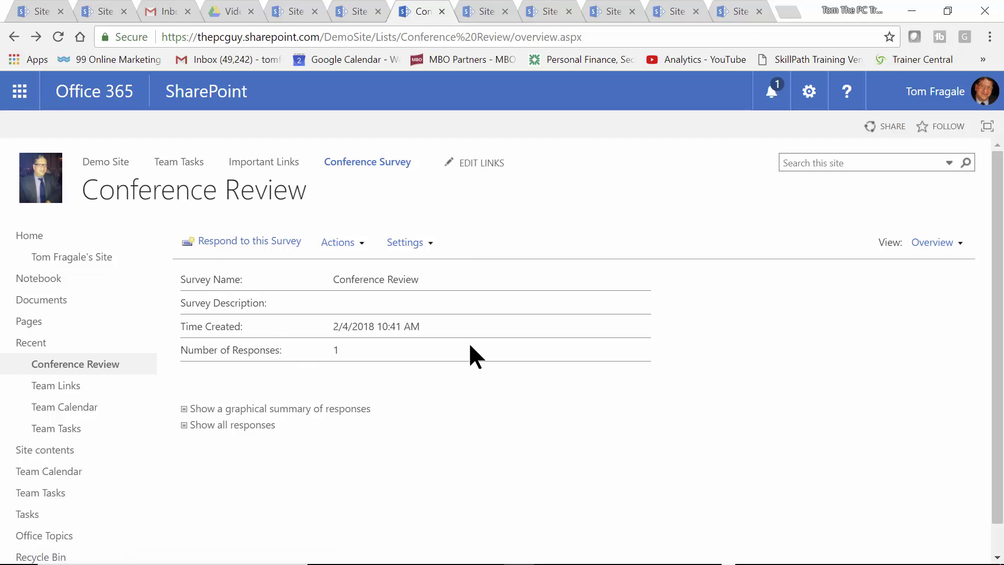
click(363, 246)
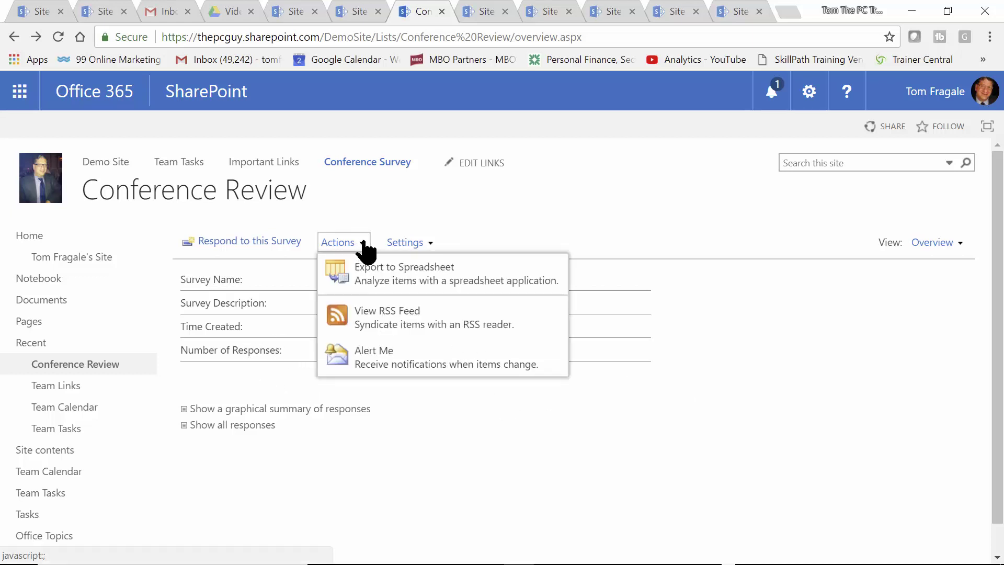
click(433, 245)
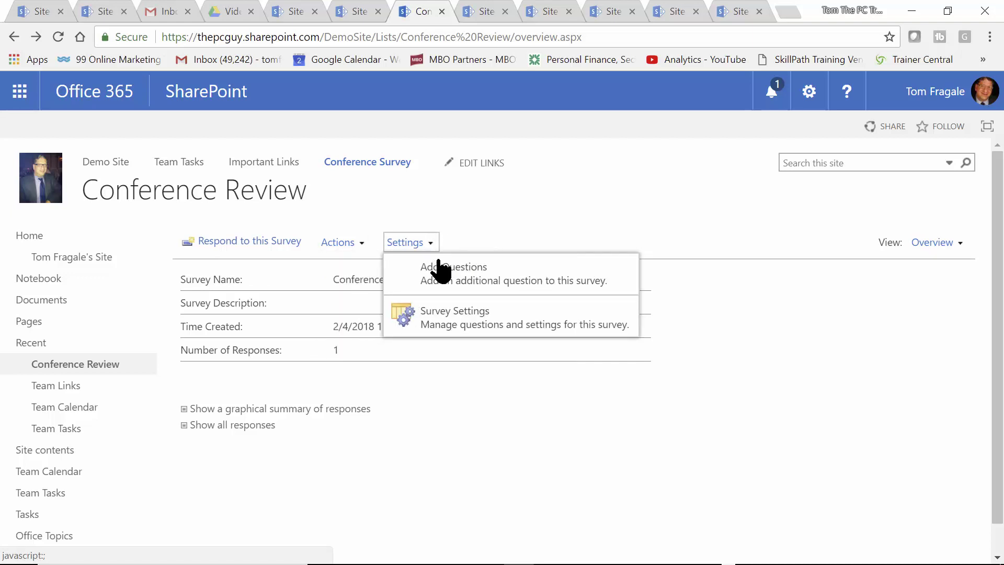
click(527, 220)
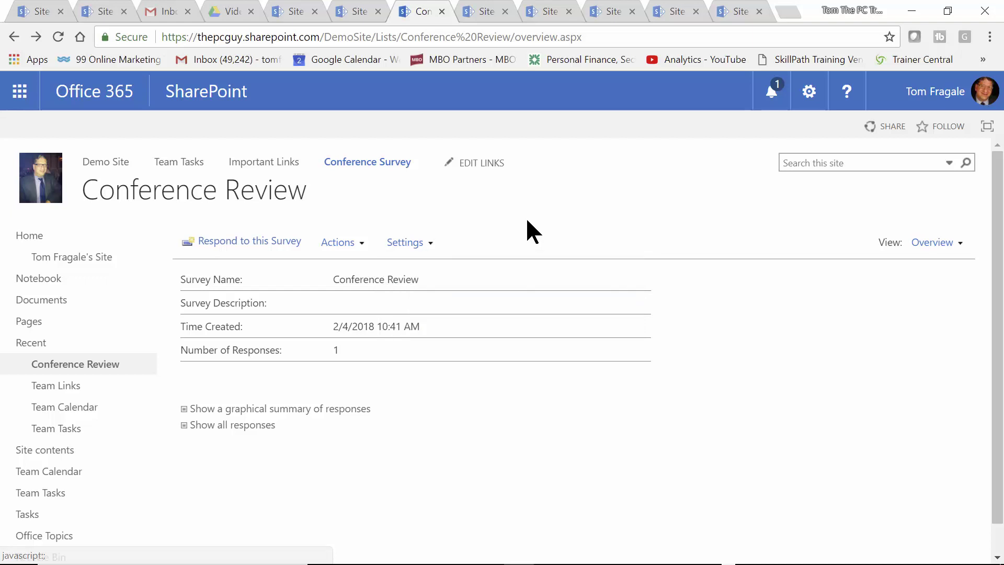
Export the Conference Review responses to a spreadsheet and open the downloaded query.iqy in Excel to review the answers.
click(363, 245)
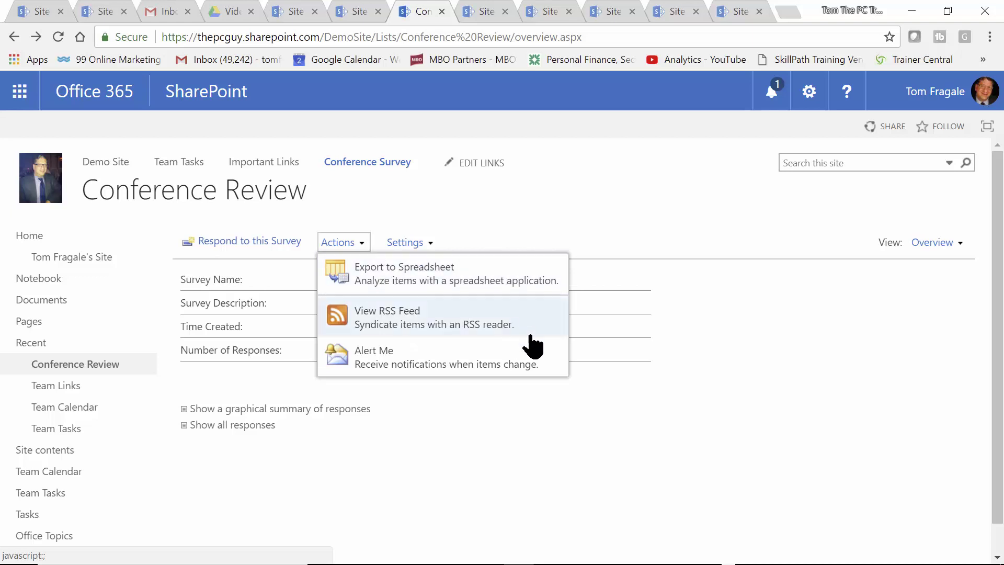
click(404, 288)
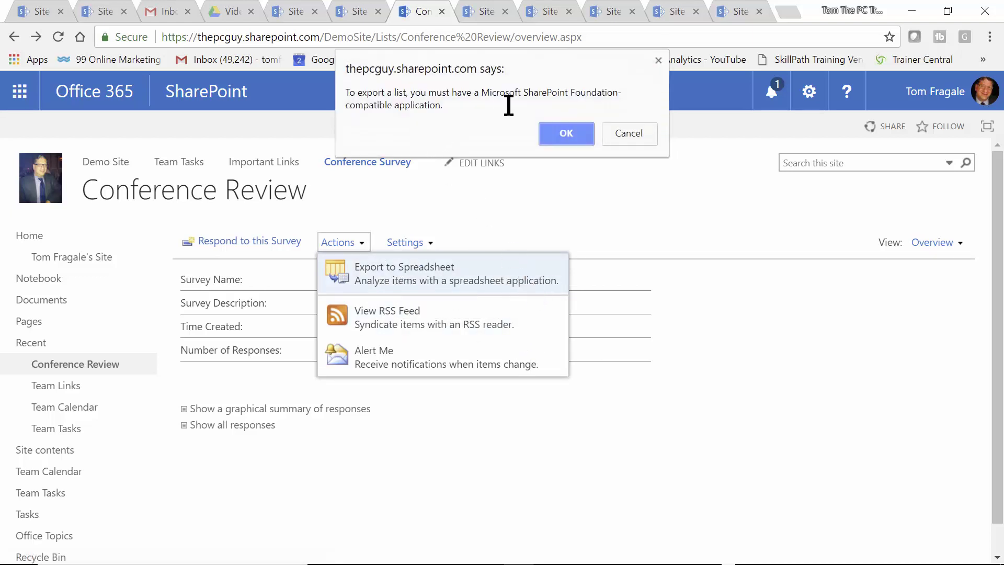
click(564, 133)
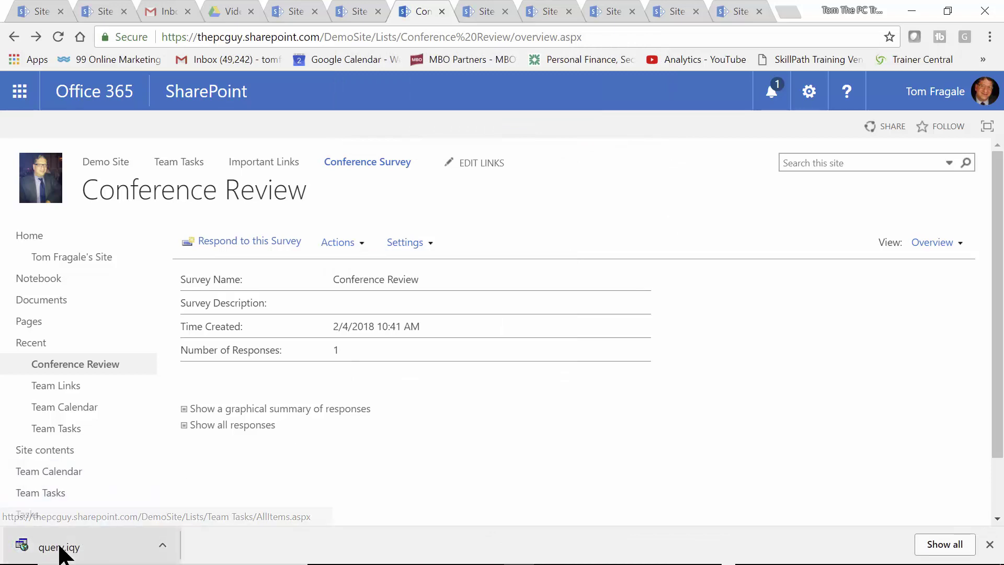
click(37, 548)
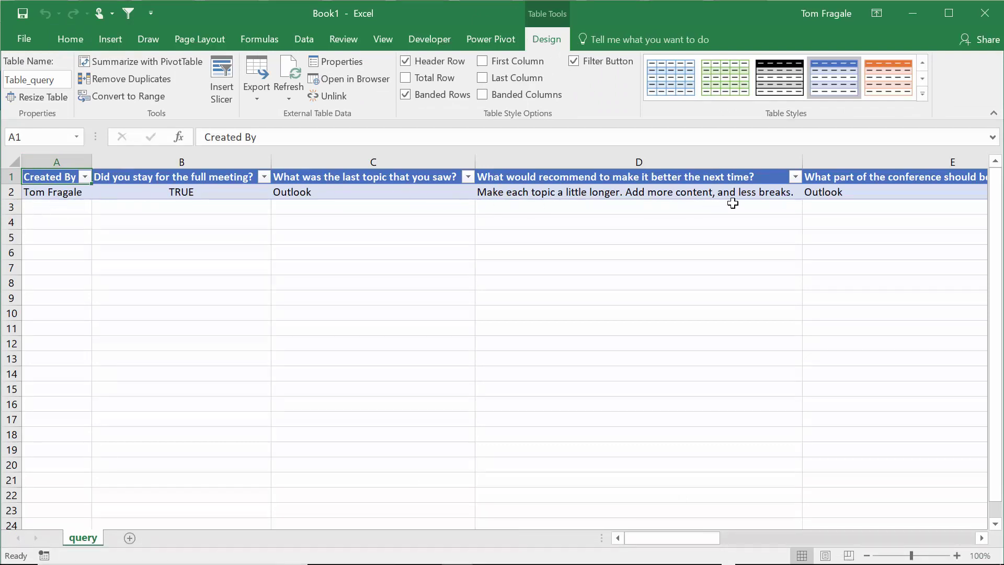
drag(651, 533, 601, 533)
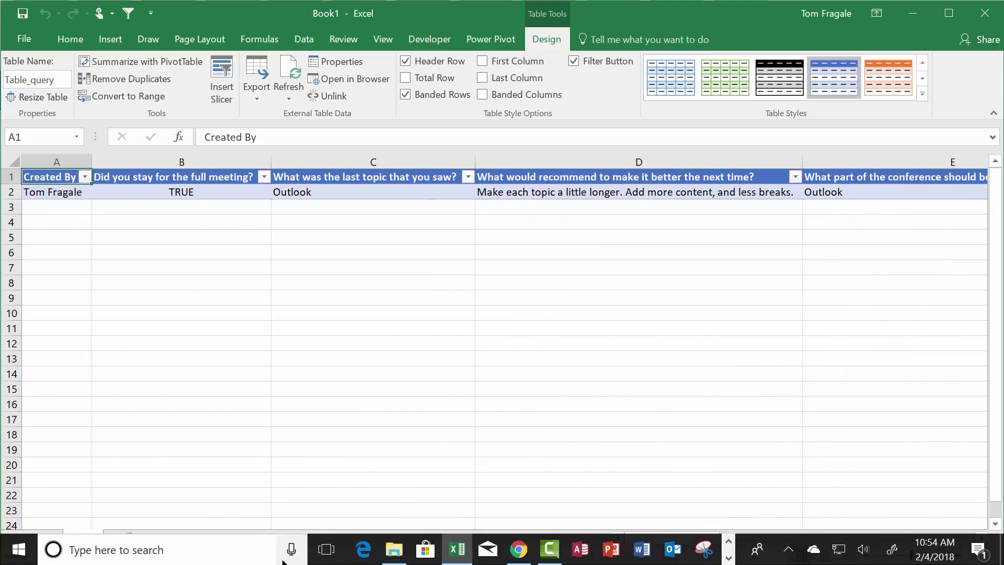
Switch back to Chrome and open the Conference Review survey from the Demo Site's site contents.
click(531, 553)
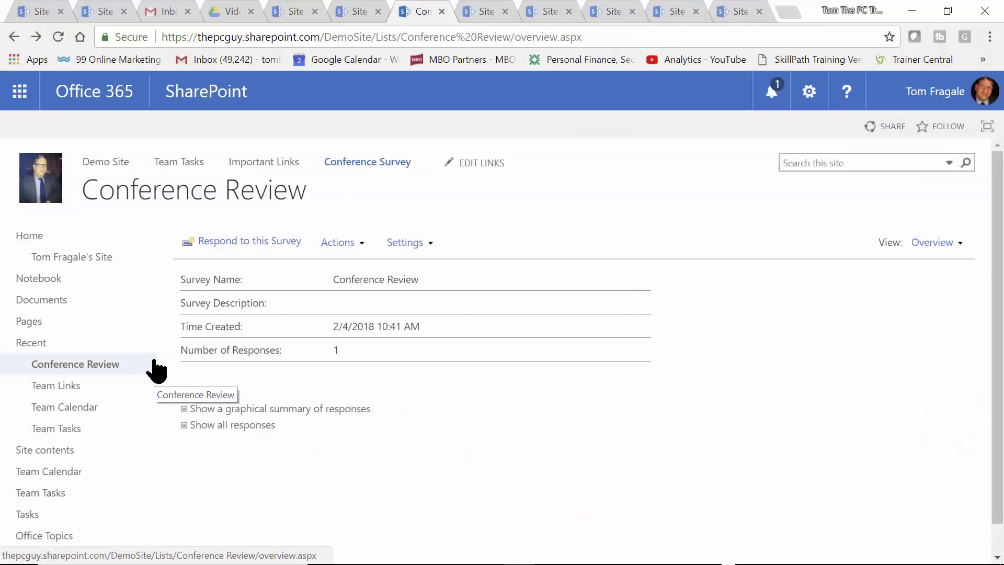
click(45, 450)
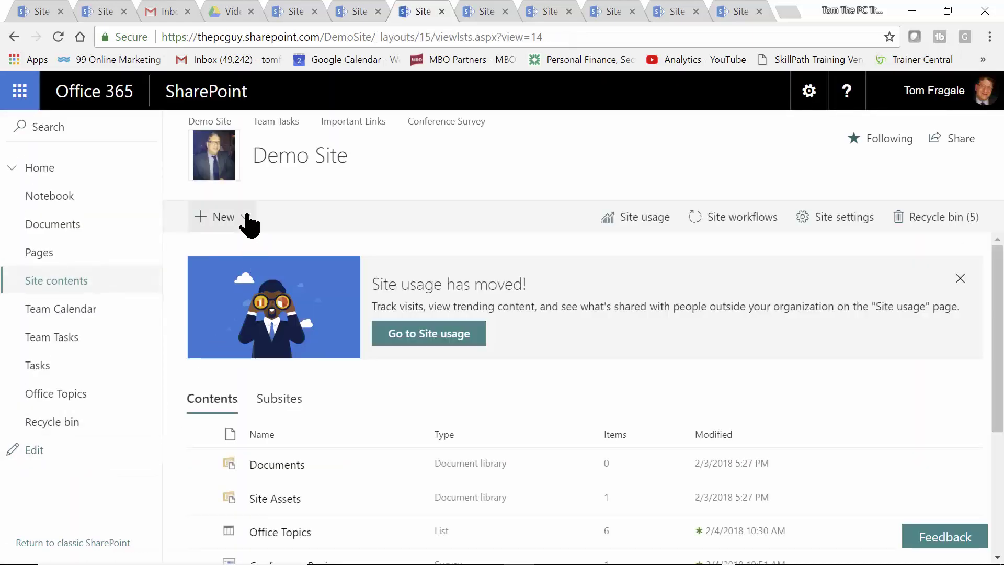
click(243, 216)
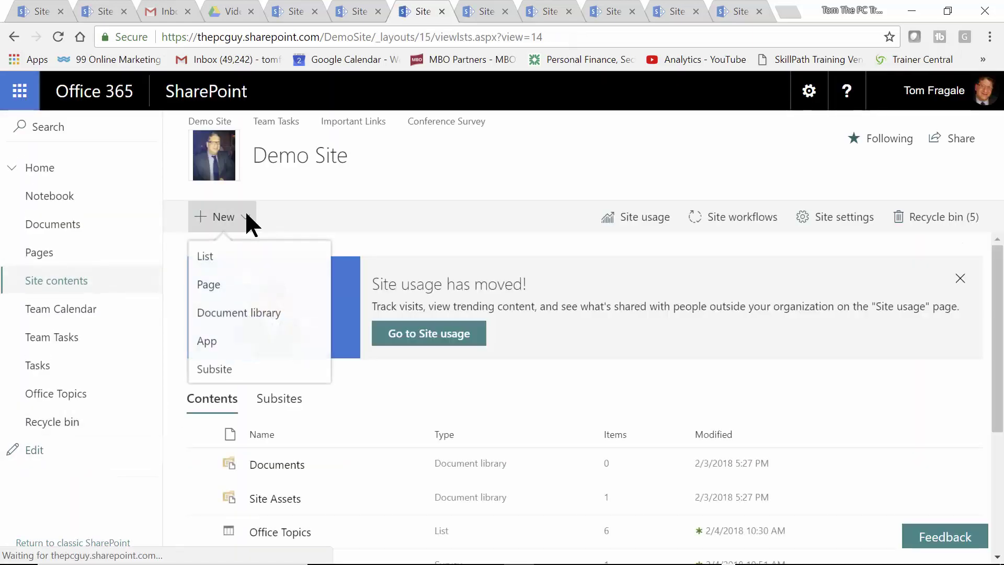
click(374, 170)
drag(1001, 289, 1002, 349)
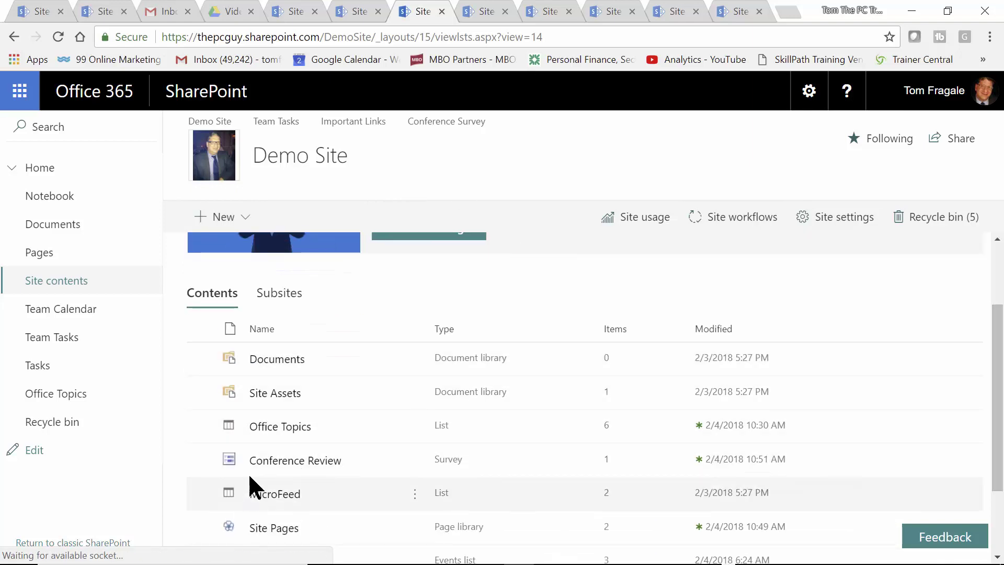
click(274, 467)
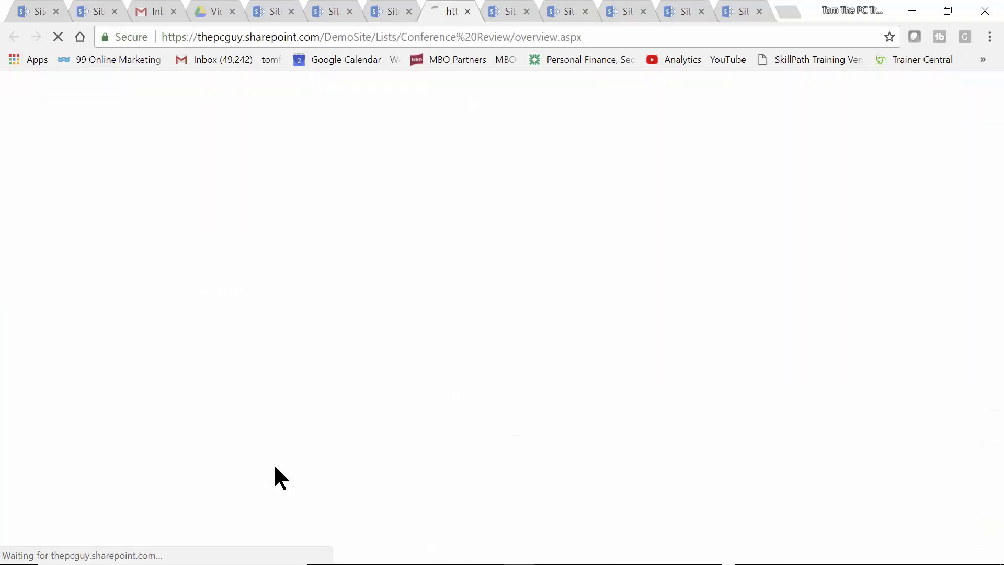
Open the Conference Review survey settings, examine the general settings and question list, and return to the survey overview.
click(427, 249)
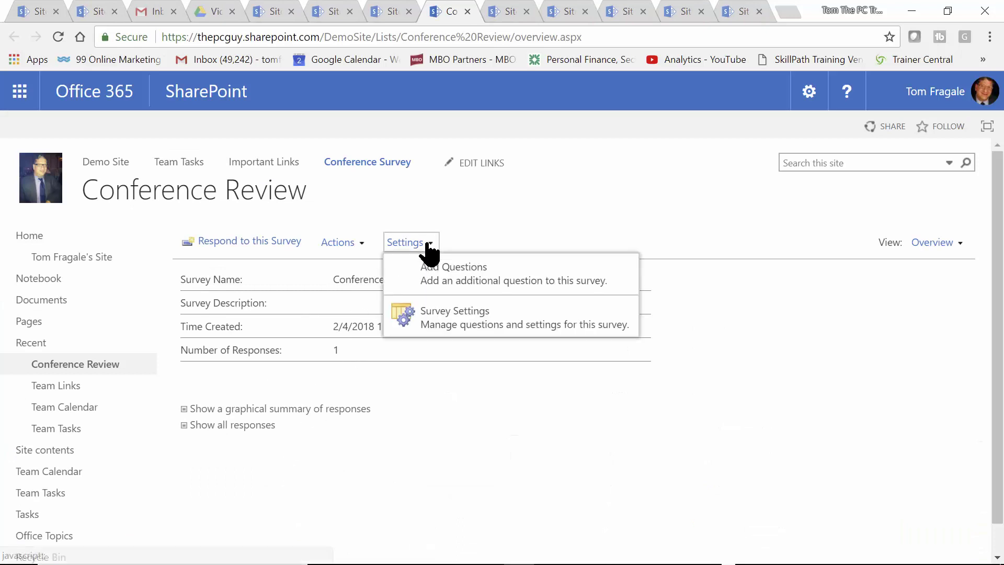
click(460, 330)
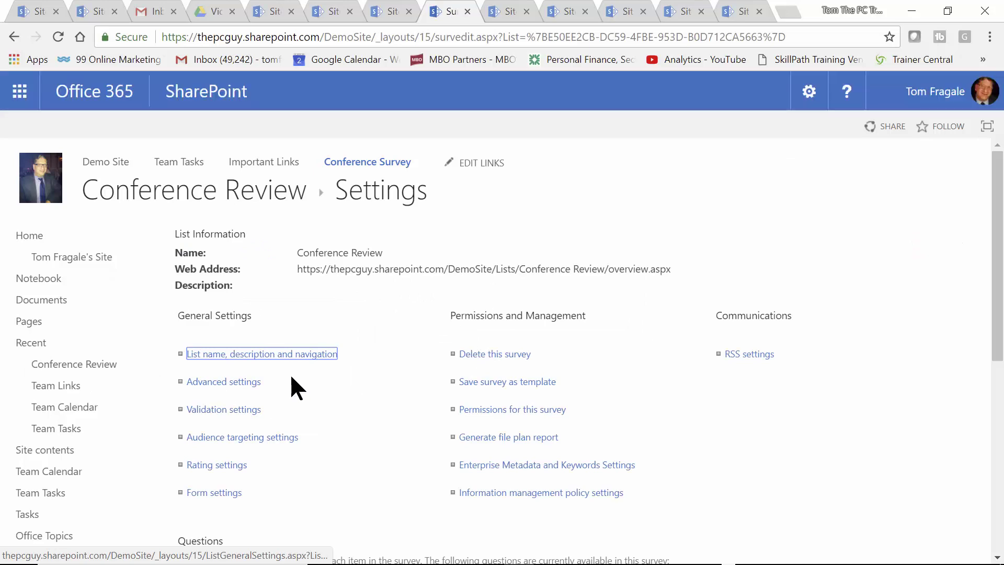
drag(1001, 298, 996, 467)
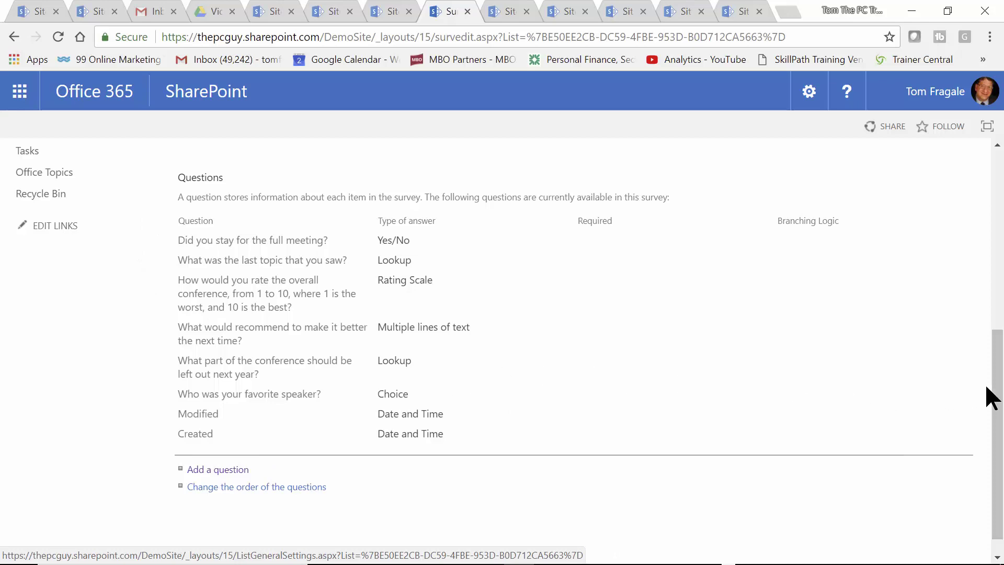
scroll(999, 389, up, 3)
scroll(999, 389, down, 3)
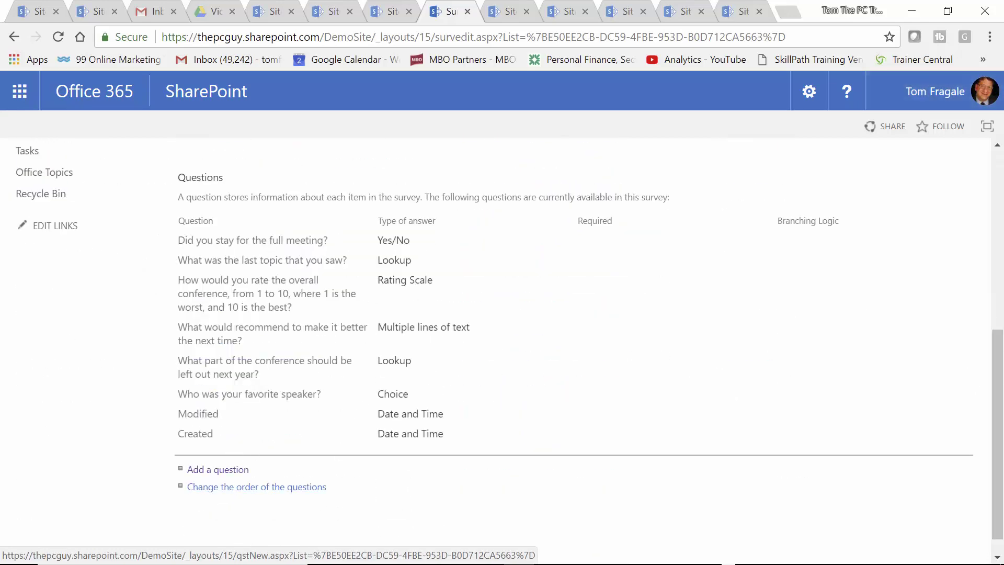
scroll(998, 264, up, 1)
scroll(998, 264, down, 1)
click(105, 89)
click(14, 36)
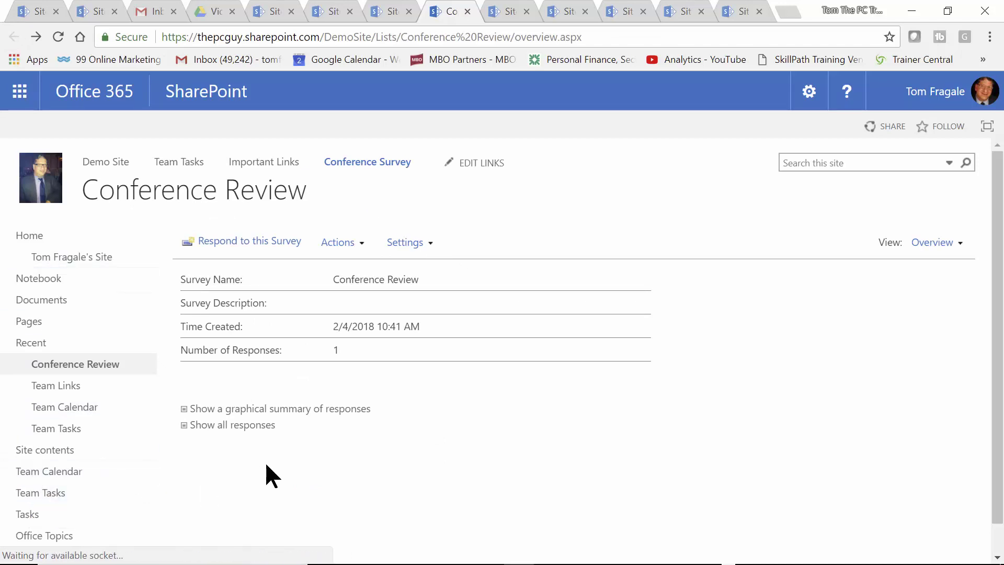
Return to the Demo Site home page and look it over.
click(14, 238)
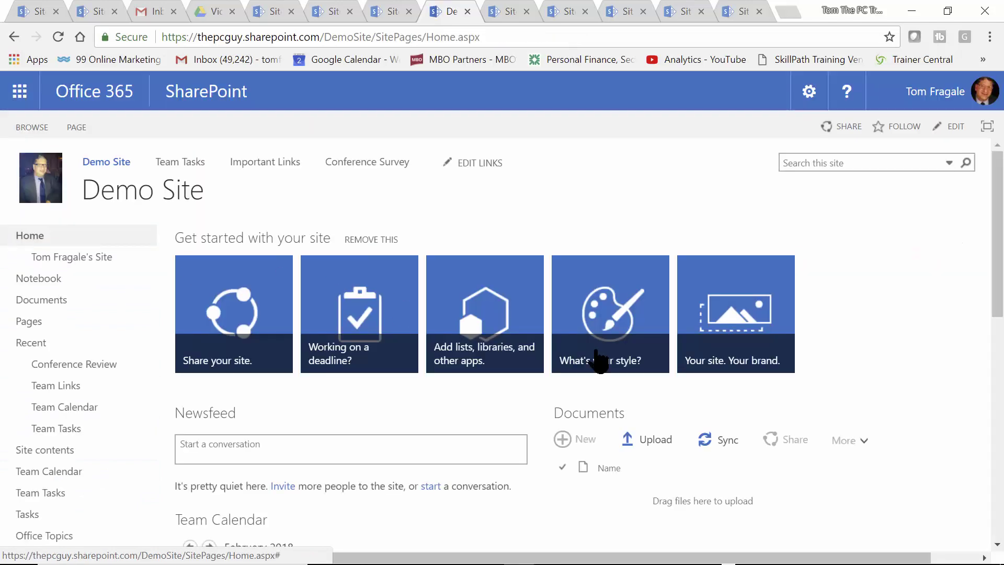
mouse_move(998, 177)
mouse_down()
mouse_move(996, 400)
mouse_move(1002, 173)
mouse_up()
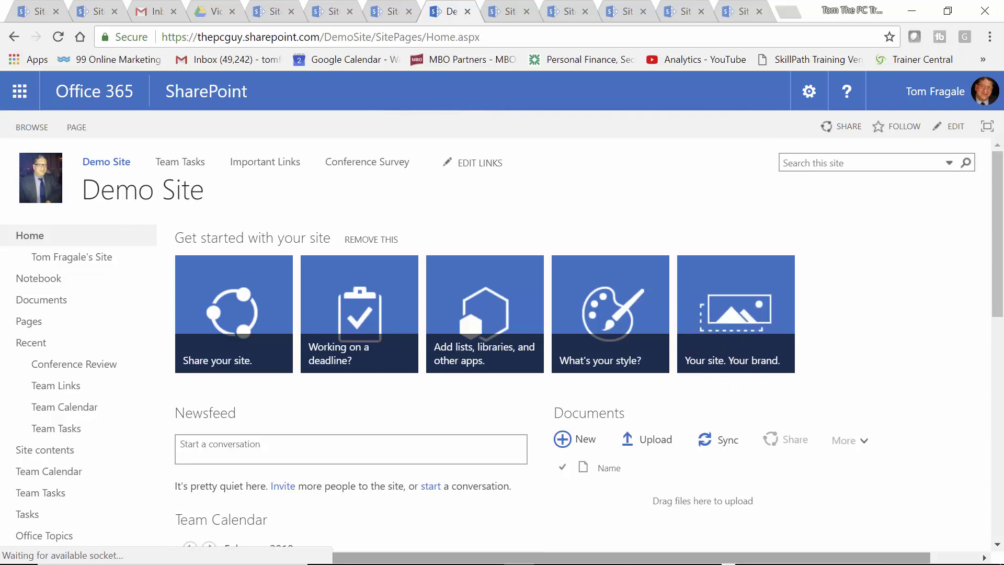
mouse_move(784, 562)
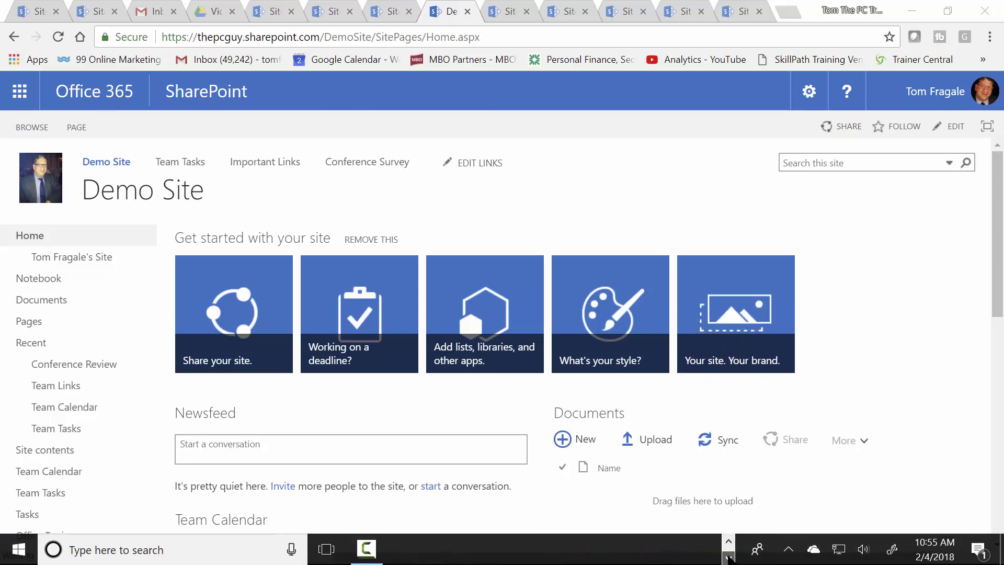